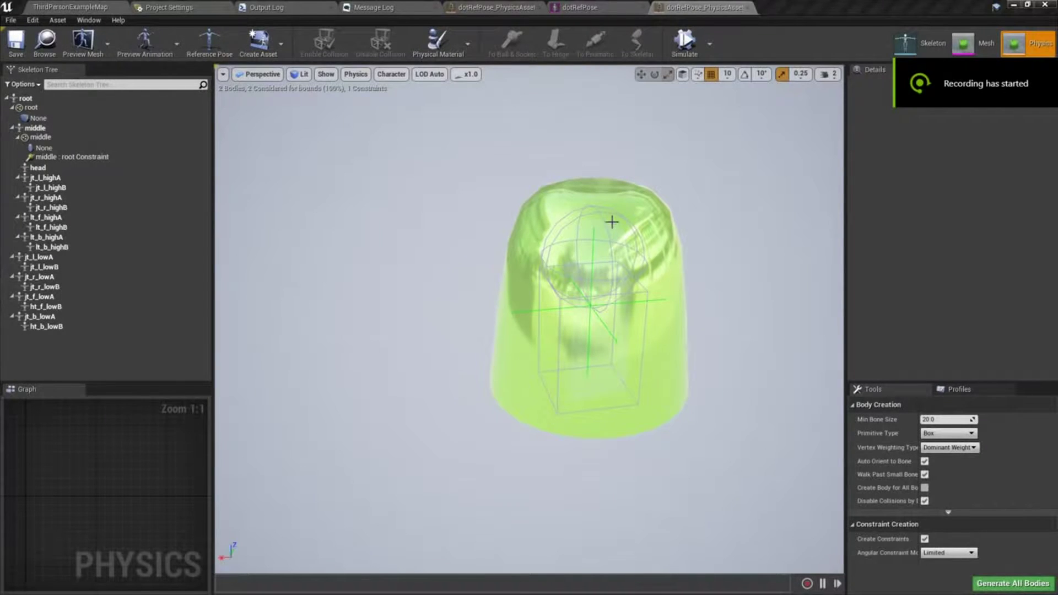
Add physics bodies to the eight "A" bones: jt_l, jt_r, lt_f and lt_b_highA, plus jt_l, jt_r, jt_f and jt_b_lowA.
click(608, 236)
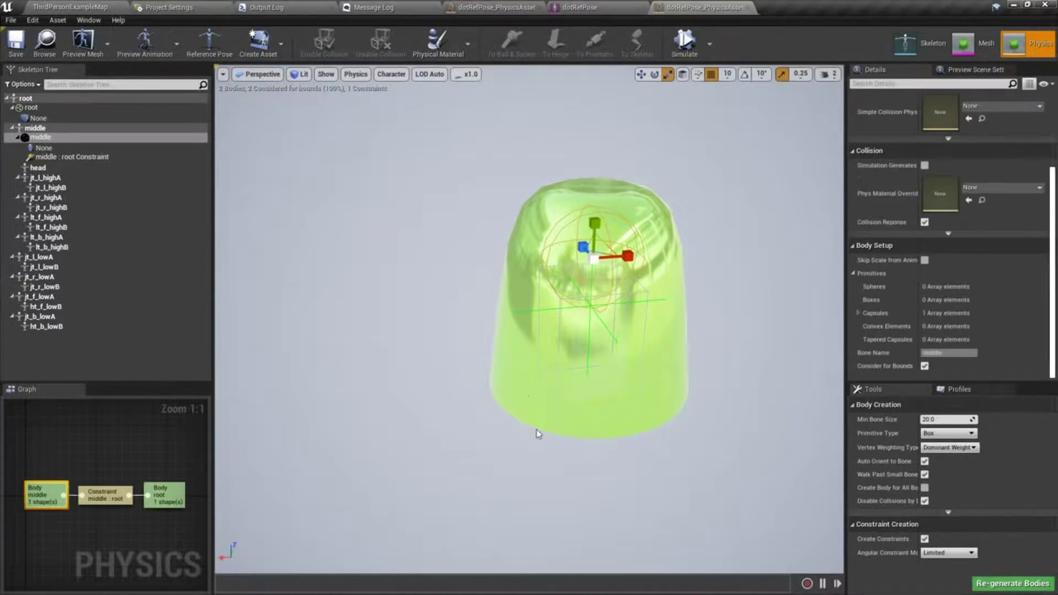
click(557, 368)
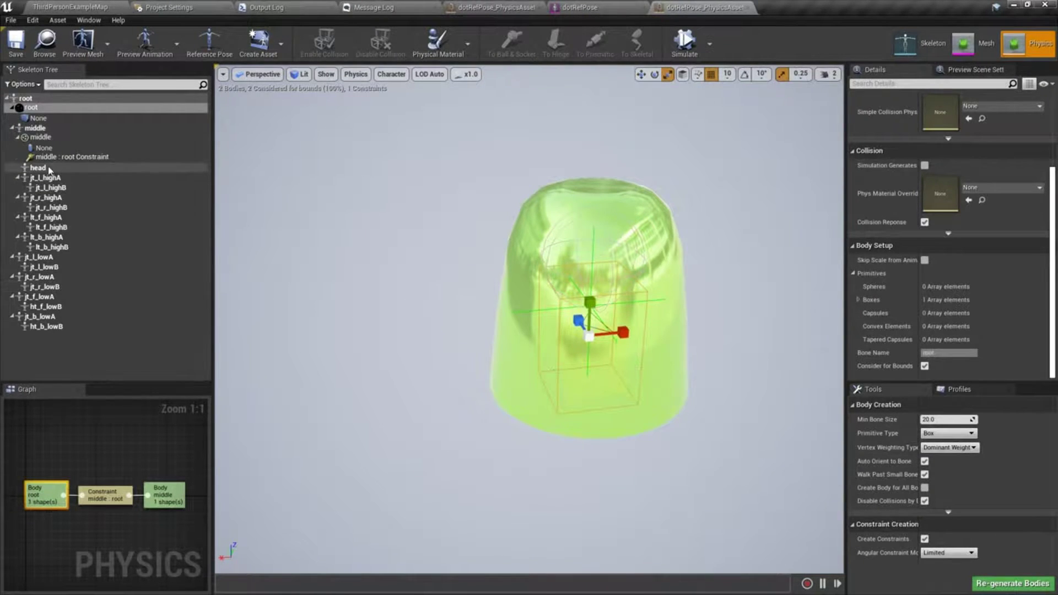
click(63, 179)
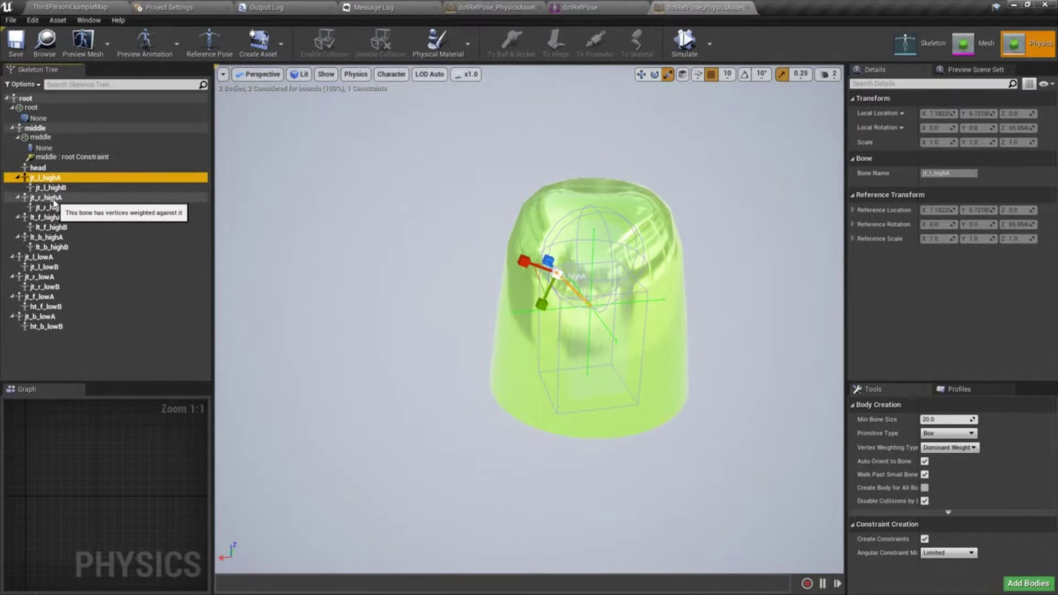
ctrl+click(53, 200)
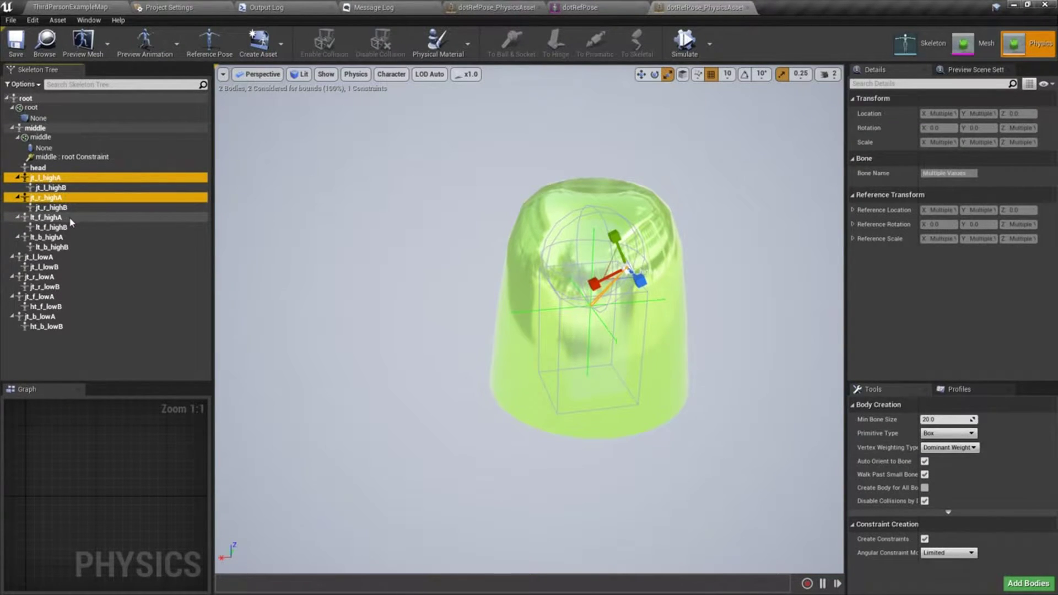
ctrl+click(55, 219)
ctrl+click(61, 237)
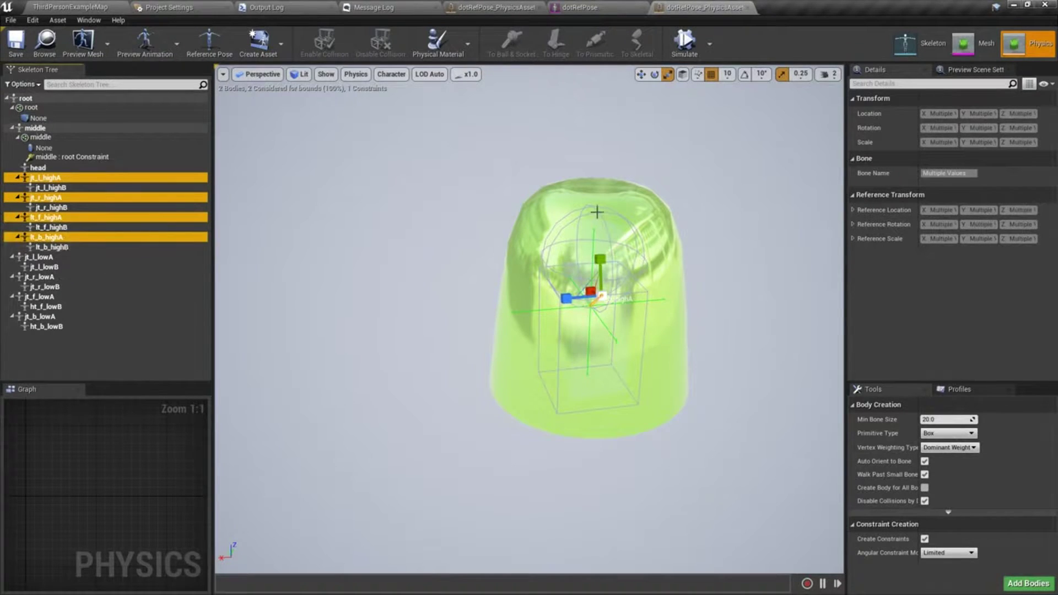
ctrl+click(52, 257)
ctrl+click(69, 276)
ctrl+click(71, 298)
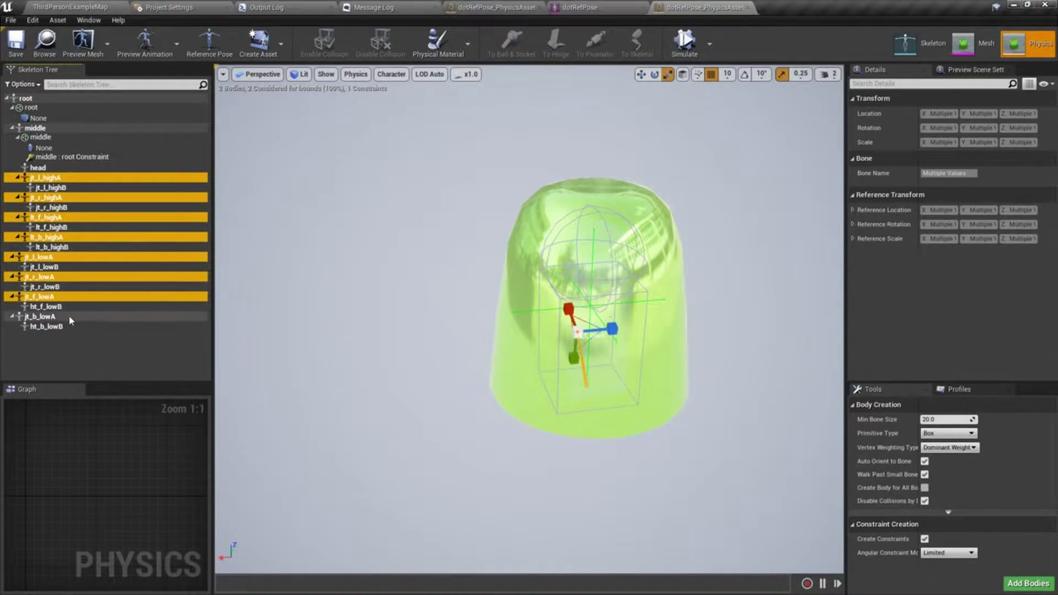
ctrl+click(69, 317)
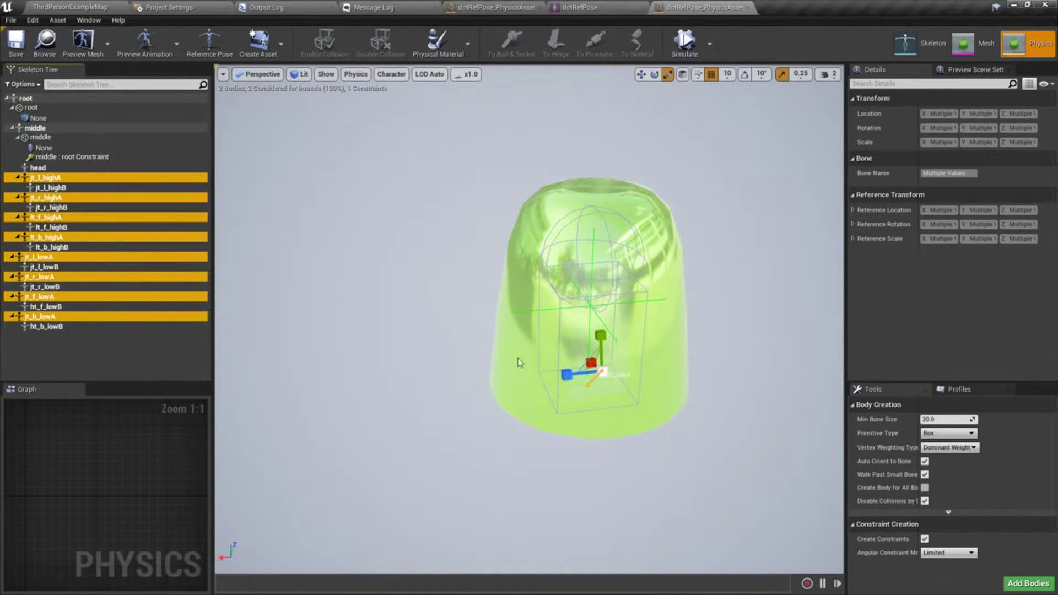
click(1001, 584)
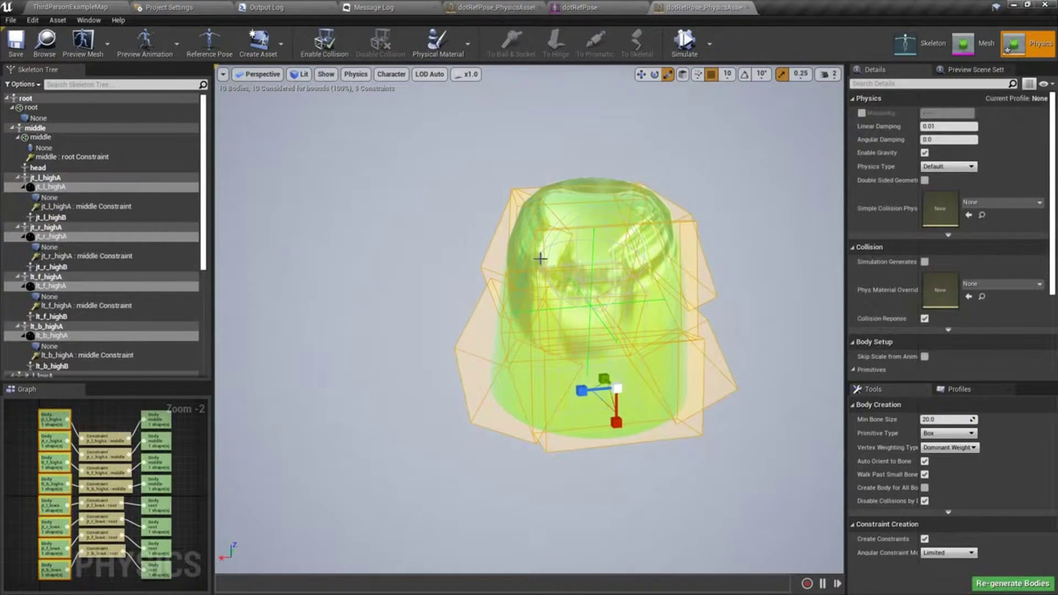
Set the body creation primitive type to Capsule and regenerate the eight selected bodies.
click(947, 433)
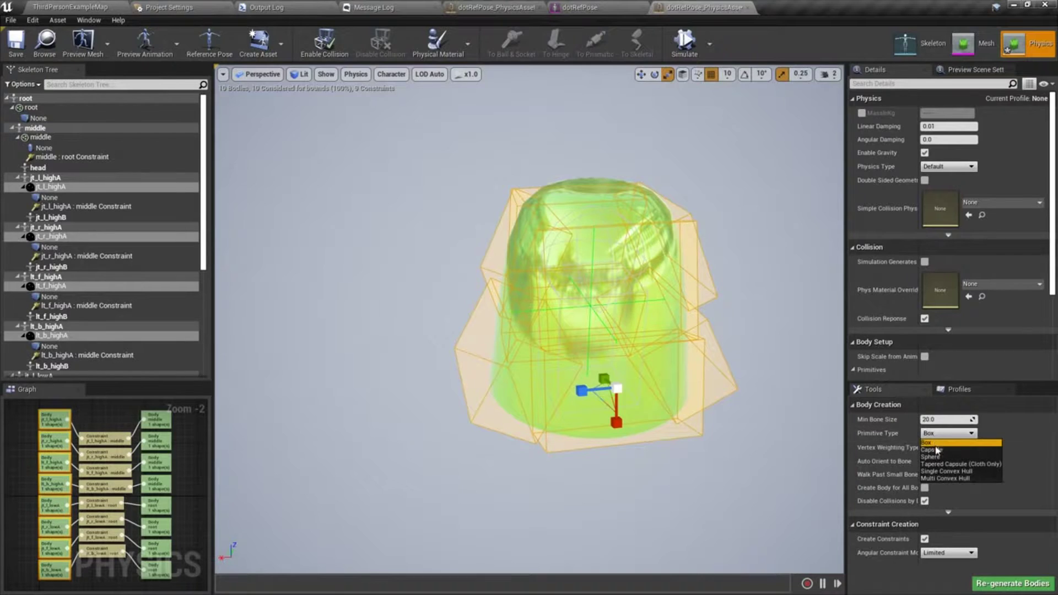
click(937, 456)
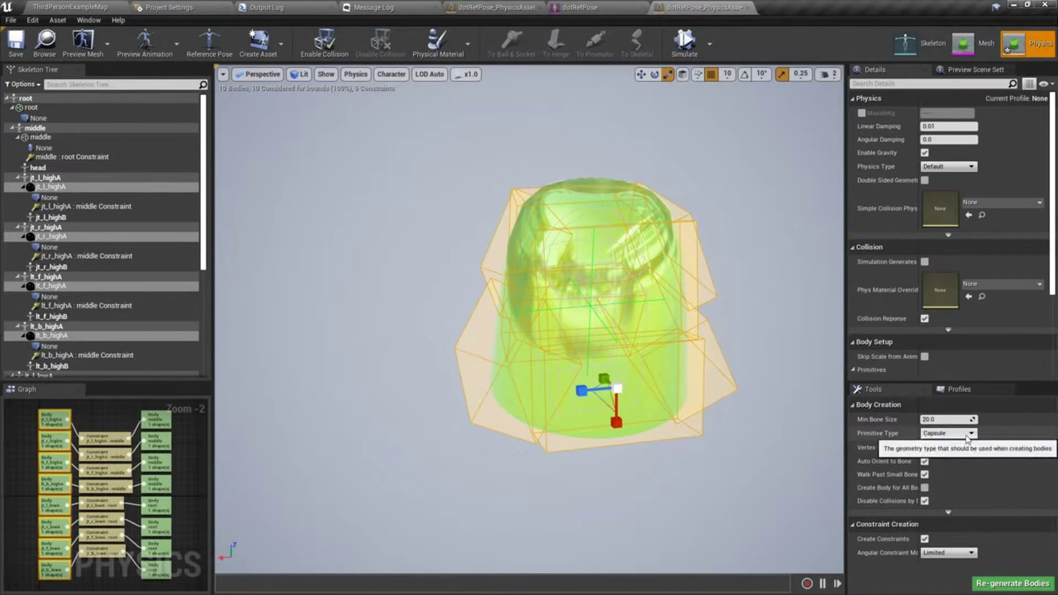
click(983, 583)
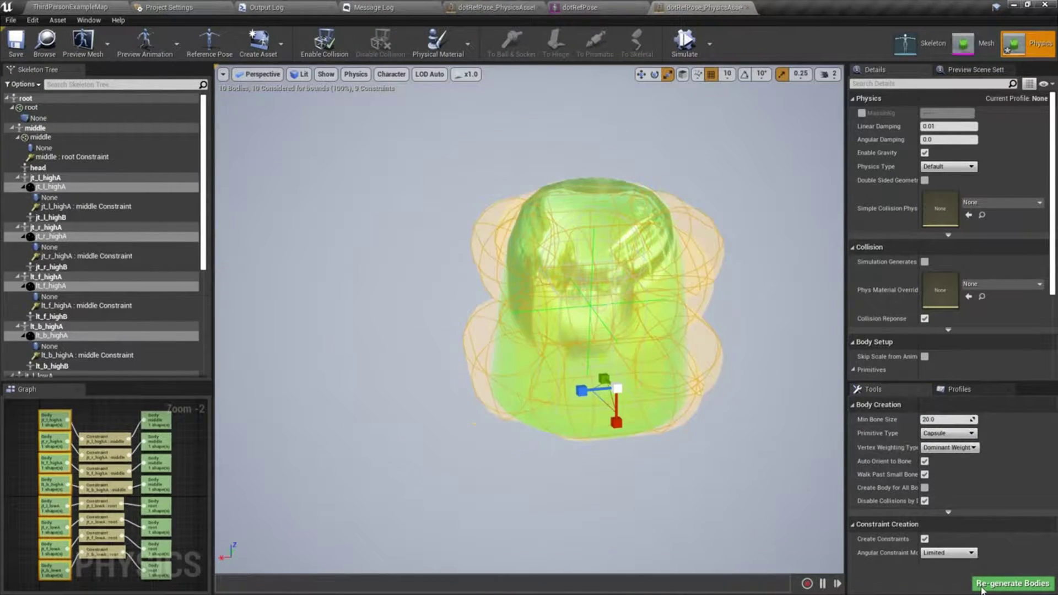
Uniformly scale down the lt_b_highA capsule body.
right_drag(630, 292, 694, 309)
click(740, 351)
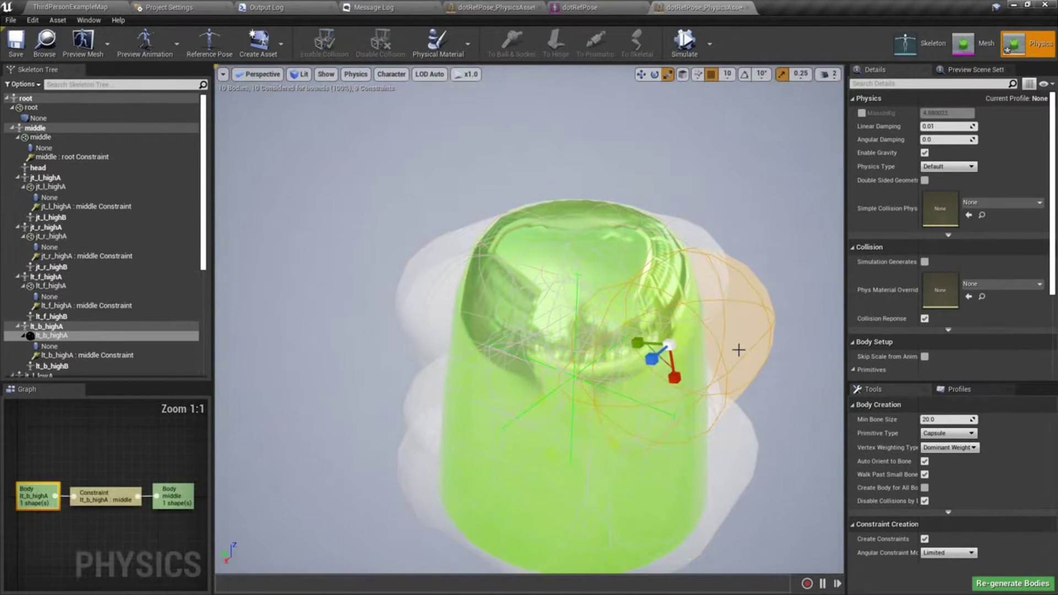
drag(739, 349, 688, 350)
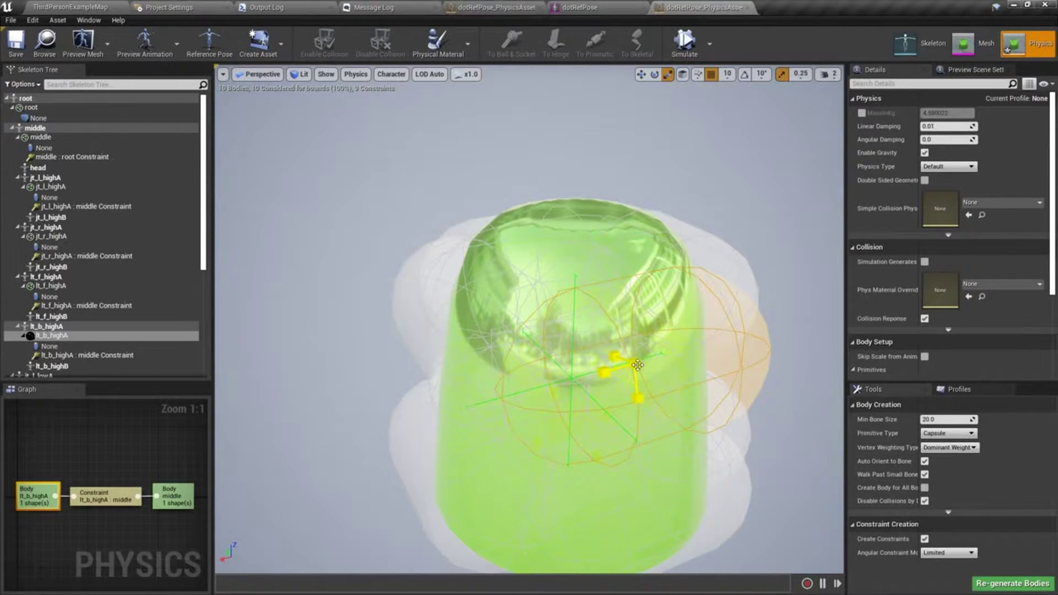
drag(635, 365, 760, 385)
Move the lt_b_highA capsule inward so it sits mostly inside the jelly mesh.
scroll(605, 392, down, 1)
middle_drag(605, 392, 519, 392)
key(w)
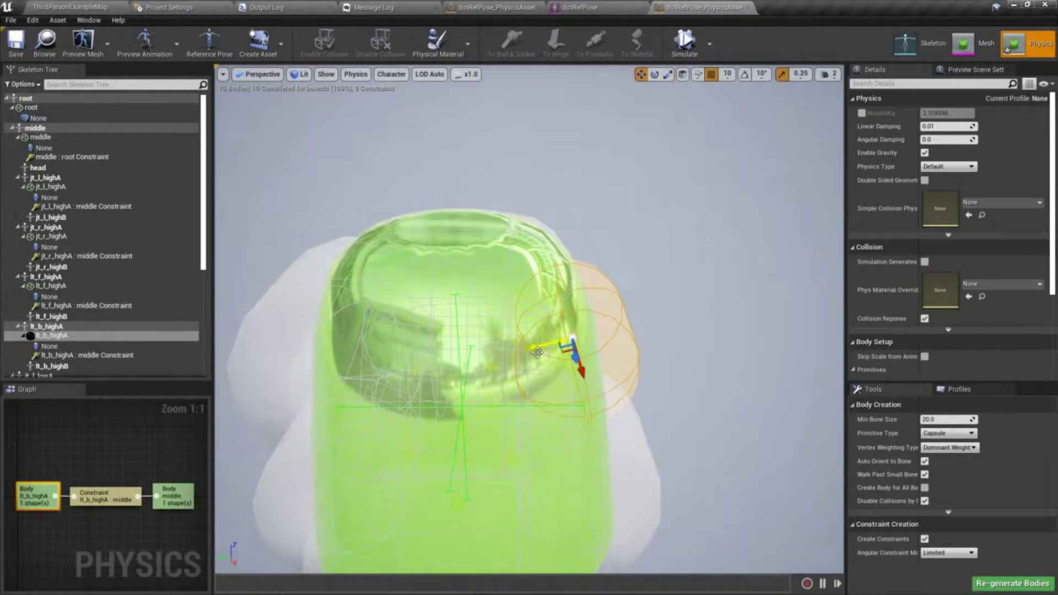
drag(538, 353, 502, 352)
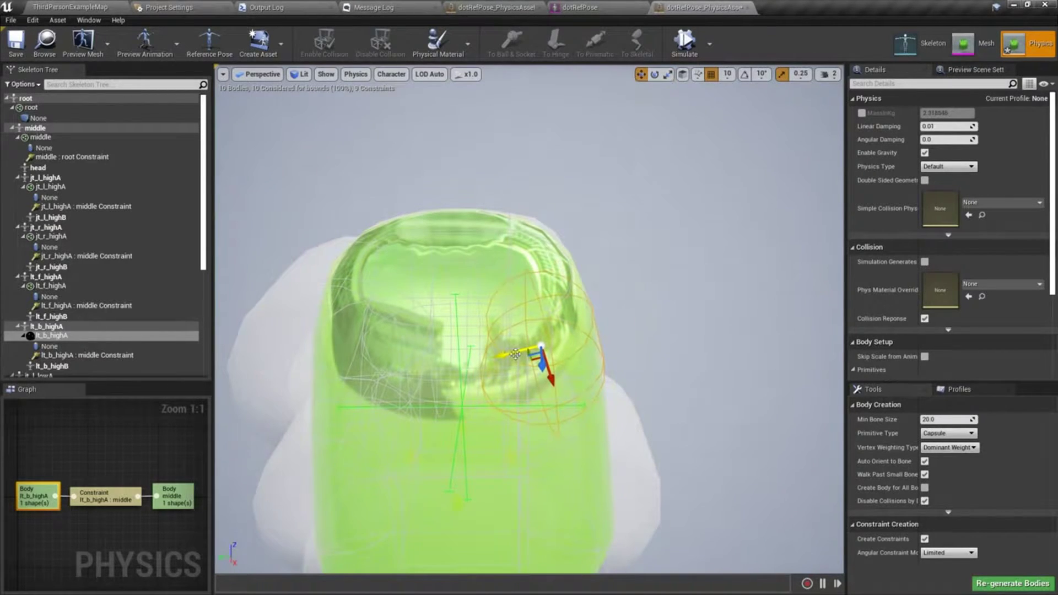
middle_drag(518, 399, 496, 468)
mouse_move(518, 399)
alt+mouse_down()
mouse_move(518, 325)
mouse_move(518, 397)
alt+mouse_up()
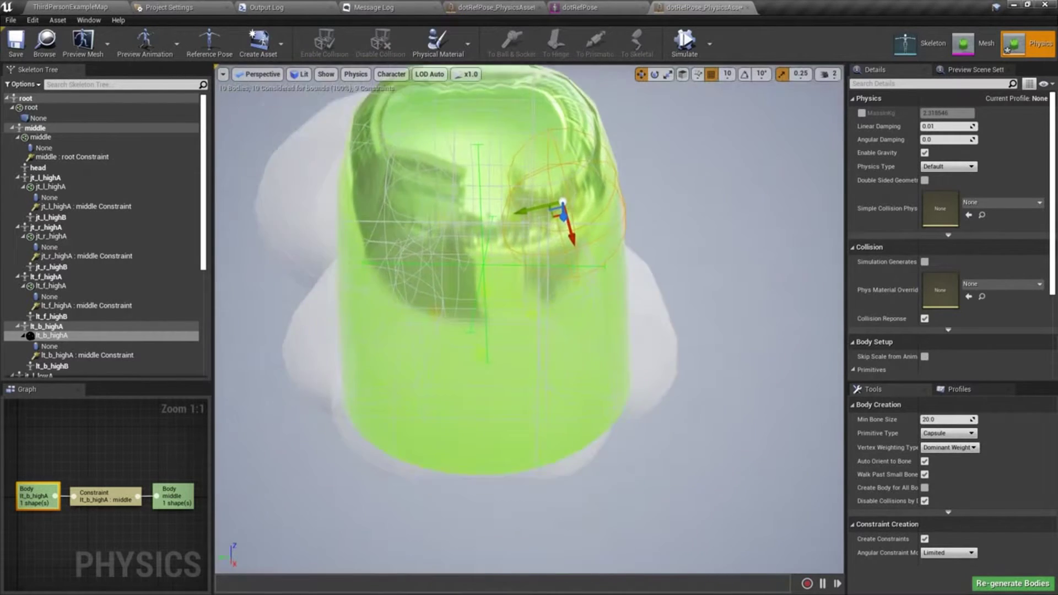
key(w)
right_drag(567, 382, 567, 306)
key(s)
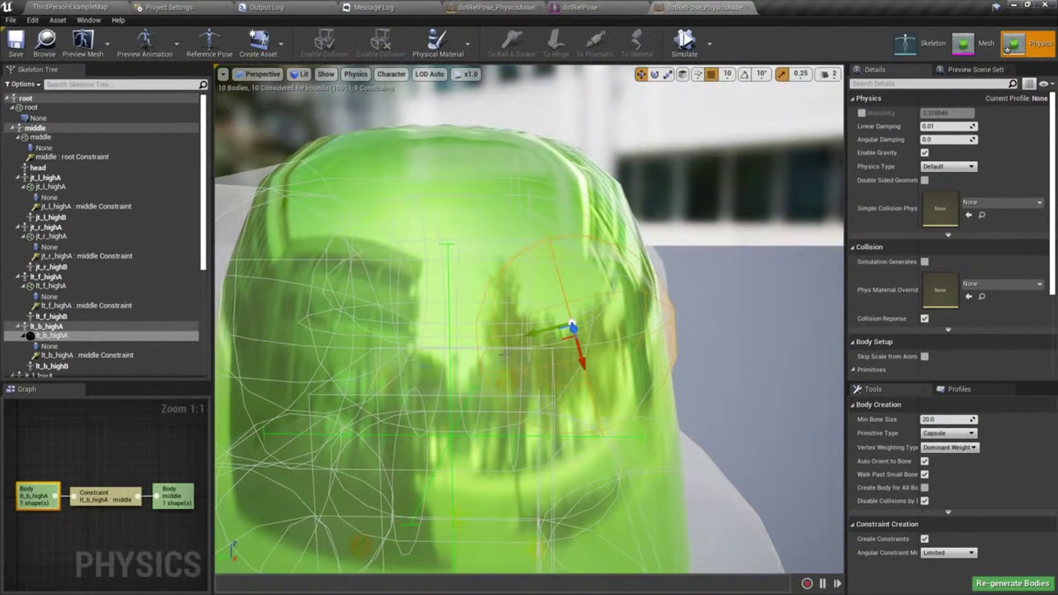
right_drag(529, 392, 524, 392)
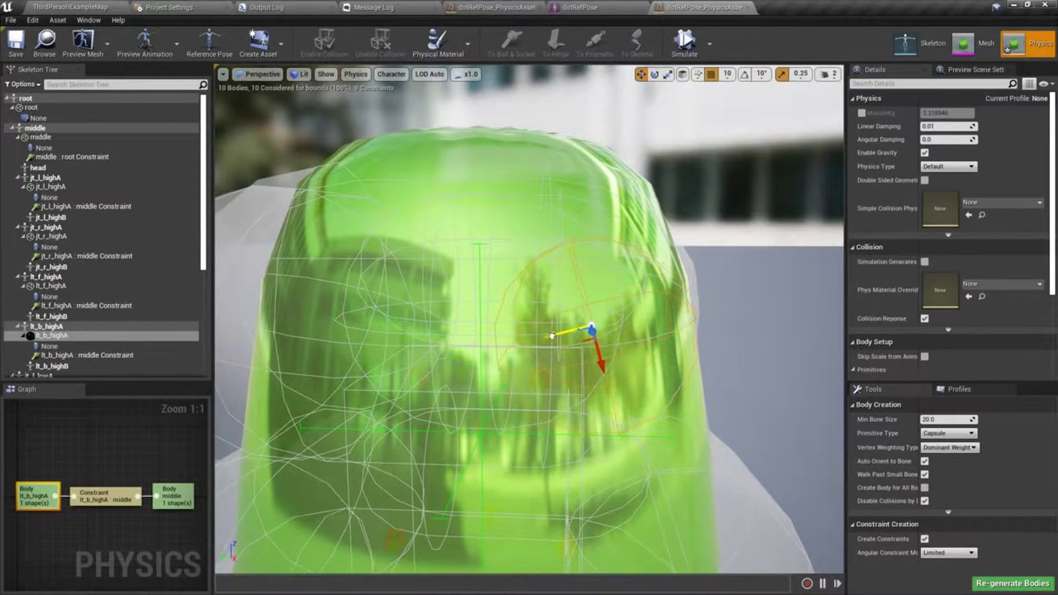
key(d)
right_drag(529, 320, 477, 327)
right_drag(522, 392, 586, 314)
Try to scale the lt_b_highA and jt_r_highA capsules together.
ctrl+click(600, 258)
right_drag(600, 258, 600, 310)
mouse_move(424, 223)
mouse_down()
mouse_move(436, 216)
mouse_move(411, 232)
mouse_move(417, 228)
mouse_up()
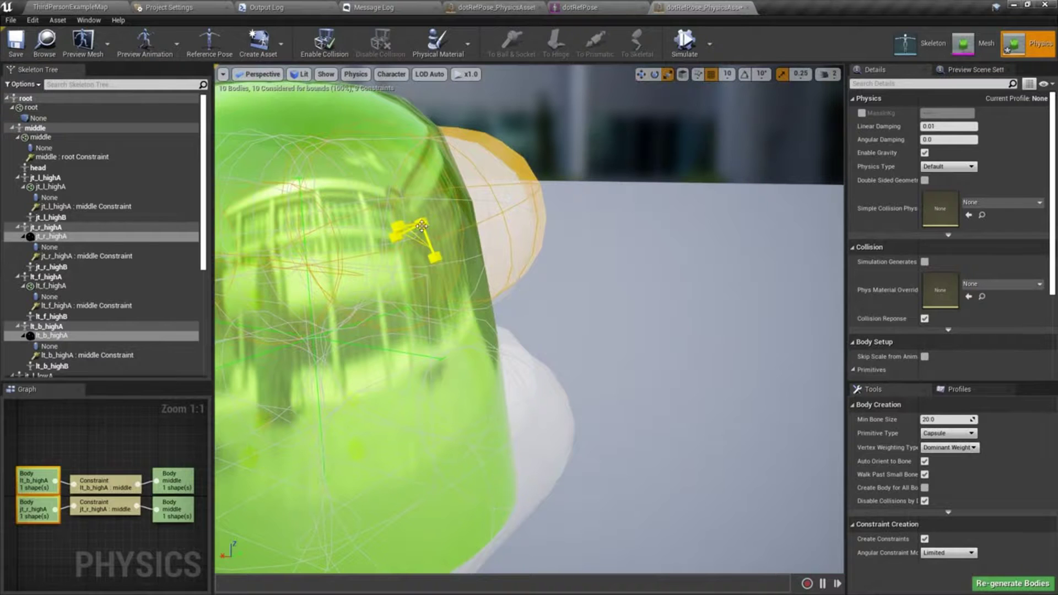
key(ctrl+z)
key(Escape)
Uniformly scale down the jt_l_highA capsule and move it inward inside the mesh.
mouse_move(422, 226)
right_down()
mouse_move(443, 242)
mouse_move(353, 232)
mouse_move(441, 223)
mouse_move(375, 217)
mouse_move(474, 229)
mouse_move(358, 220)
mouse_move(457, 223)
mouse_move(419, 226)
right_up()
click(576, 320)
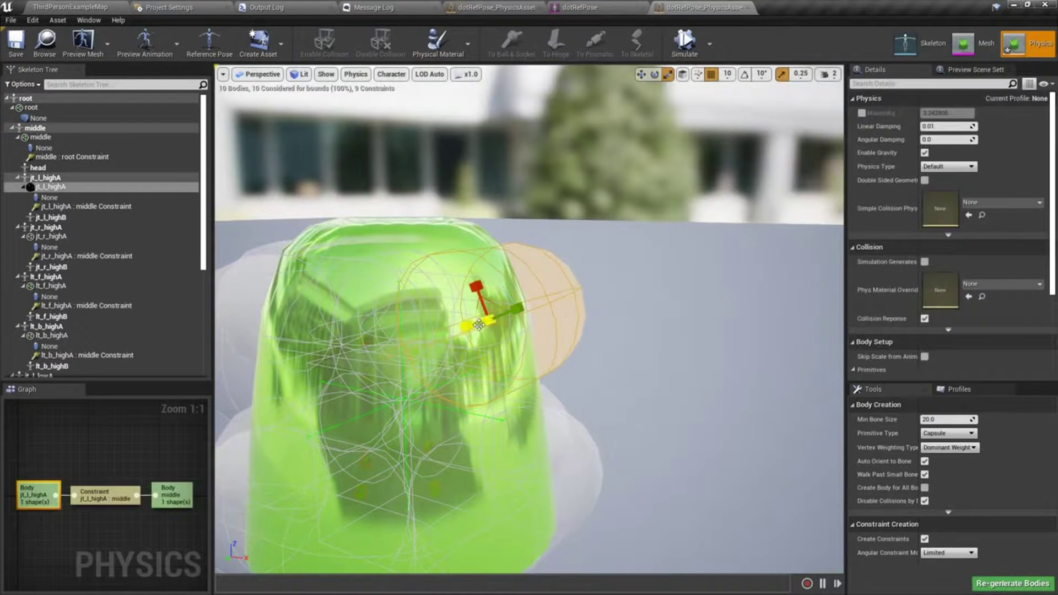
drag(489, 320, 456, 336)
key(w)
right_drag(498, 343, 543, 372)
mouse_move(589, 269)
right_down()
mouse_move(545, 259)
mouse_move(559, 276)
mouse_move(589, 269)
right_up()
drag(623, 254, 565, 253)
Uniformly scale down the lt_f_highA capsule and move it inward inside the mesh.
mouse_move(557, 275)
right_down()
mouse_move(527, 280)
mouse_move(557, 288)
right_up()
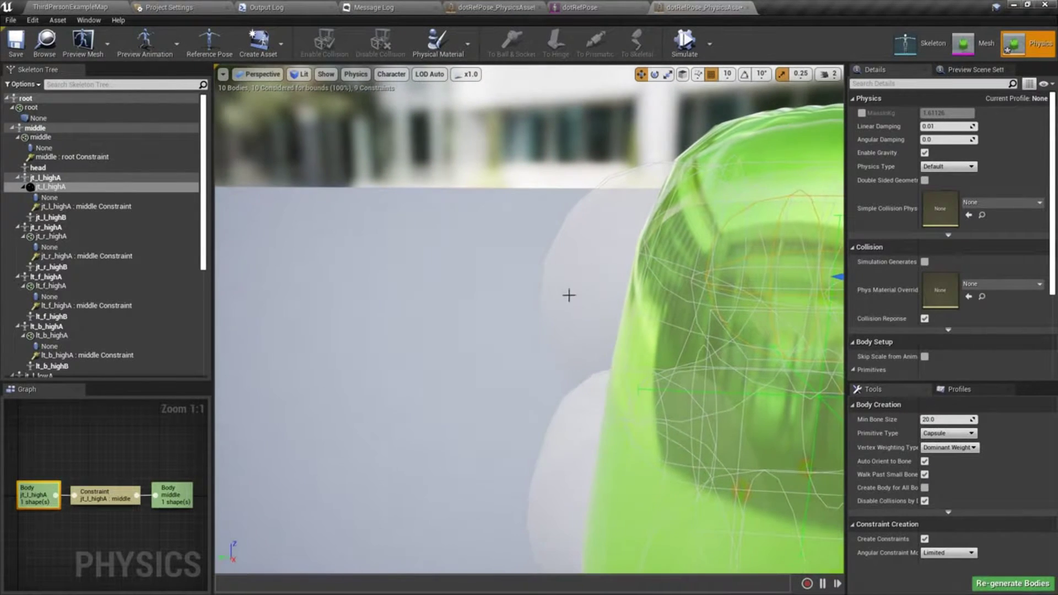
click(579, 267)
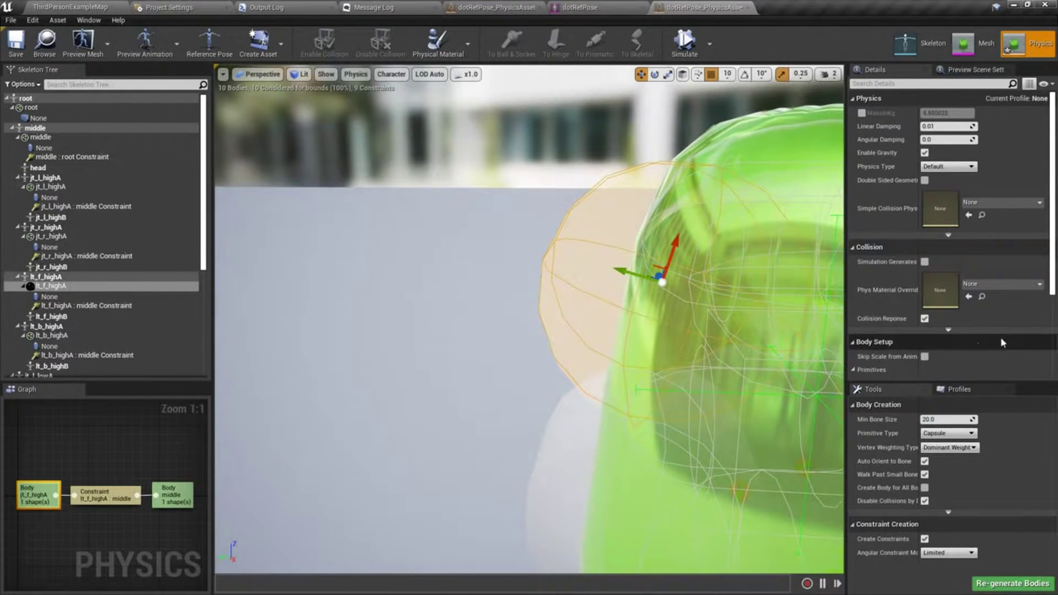
right_drag(670, 341, 733, 322)
drag(617, 271, 590, 280)
right_drag(624, 304, 563, 308)
key(w)
right_drag(626, 287, 624, 247)
drag(632, 243, 677, 245)
Uniformly scale down the jt_r_highA capsule and move it inward to fit the mesh.
right_drag(665, 256, 643, 272)
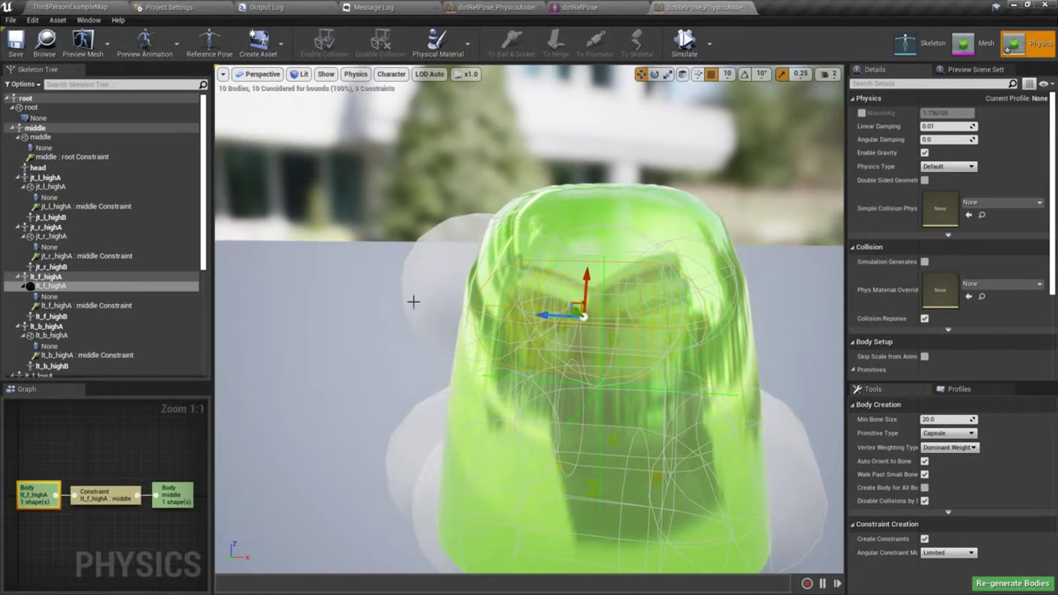
right_drag(450, 307, 407, 303)
click(598, 322)
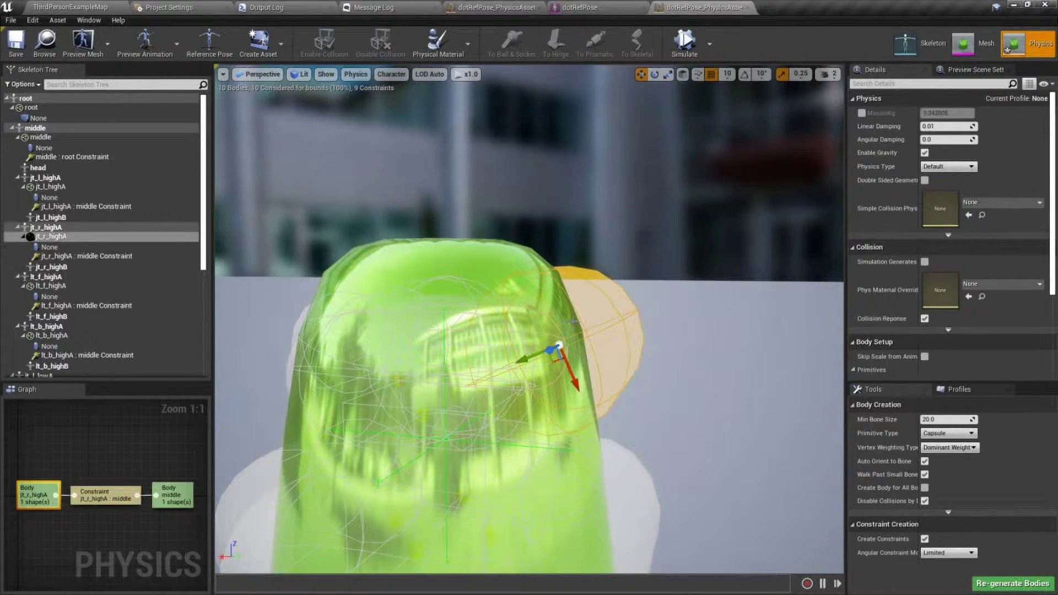
key(r)
drag(566, 342, 550, 351)
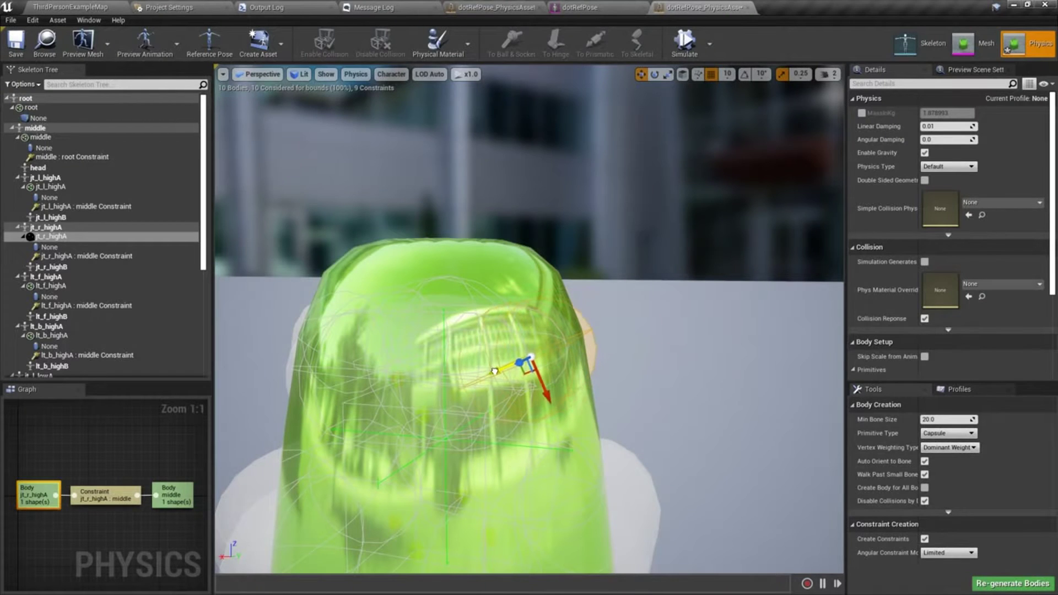
Inspect the four upper capsules from around the mesh, run the physics simulation briefly and stop it.
right_drag(488, 374, 554, 422)
key(s)
key(a)
key(d)
key(w)
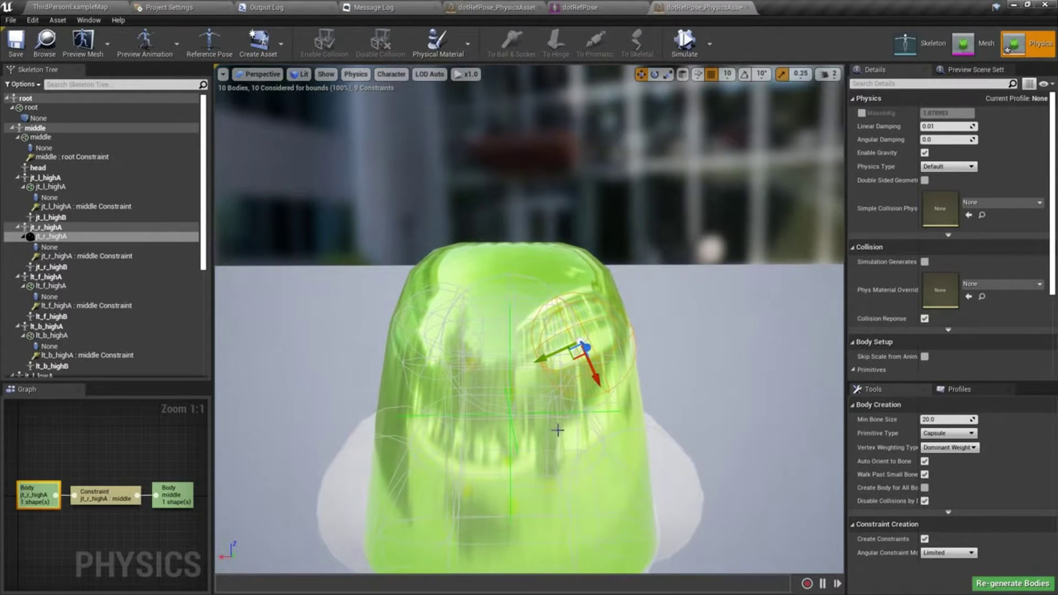
click(685, 42)
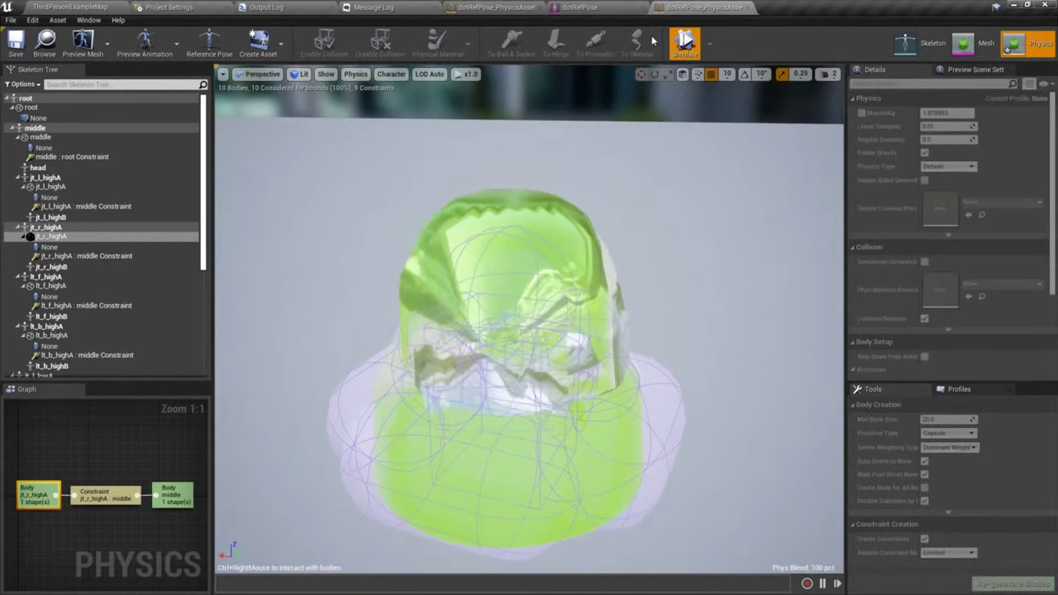
click(685, 42)
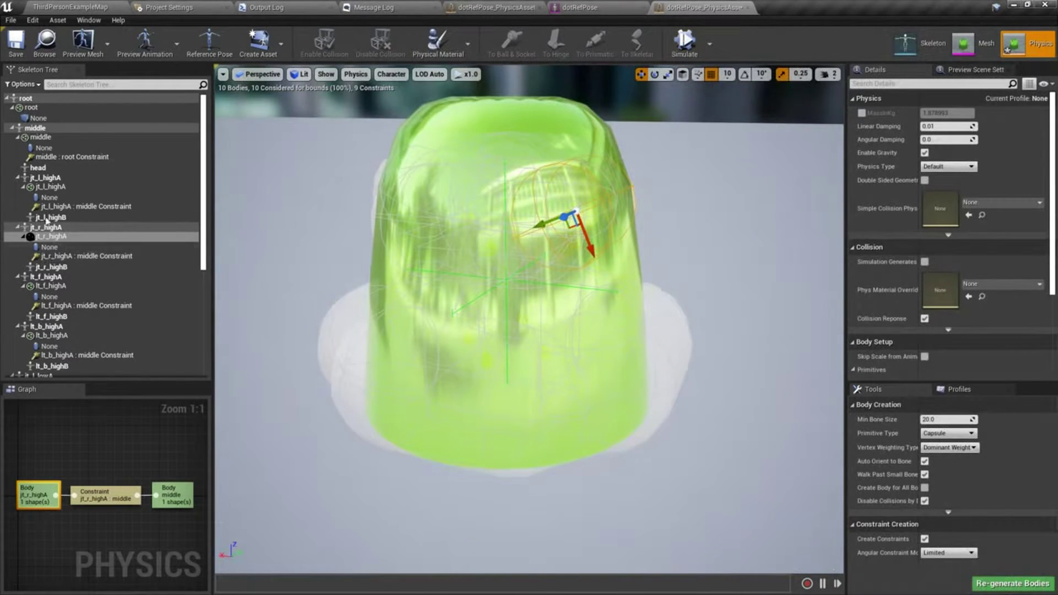
For the four highA-to-middle constraints, set linear X, Y and Z motion to Limited with a limit of 15.
click(126, 208)
ctrl+click(129, 257)
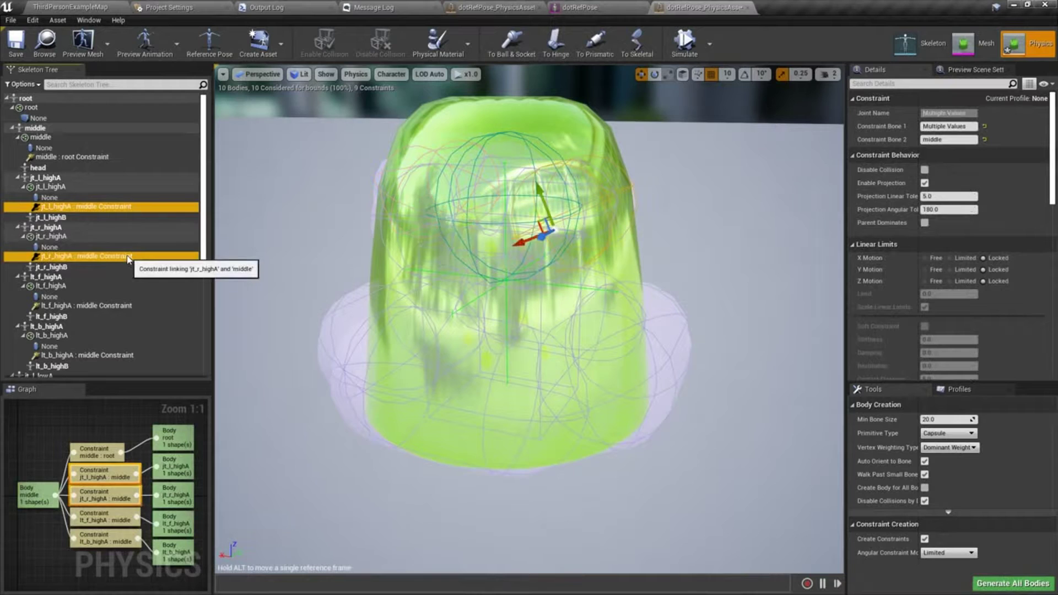
ctrl+click(131, 307)
ctrl+click(131, 357)
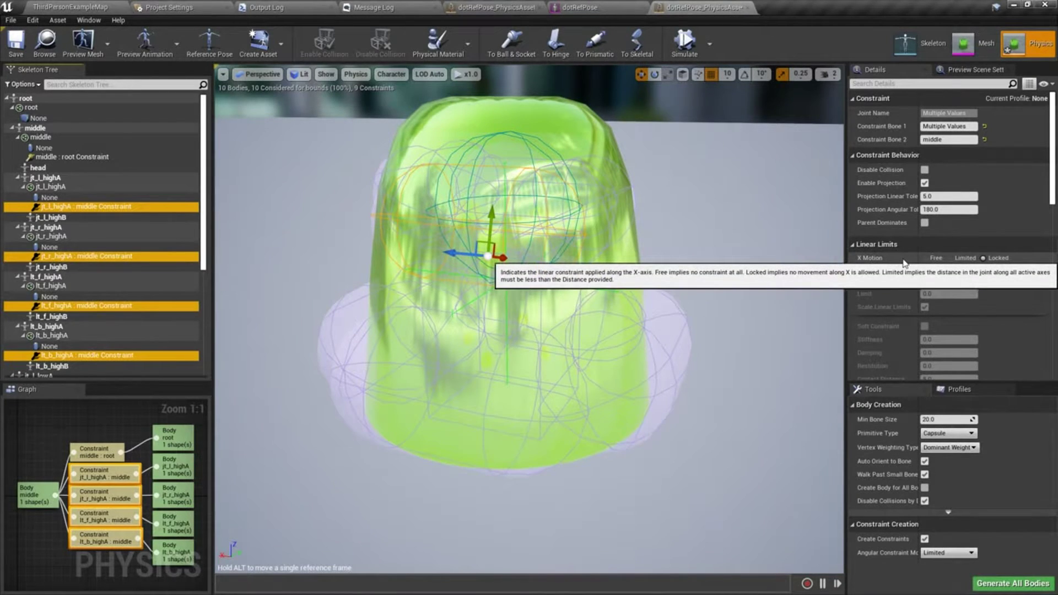
click(953, 258)
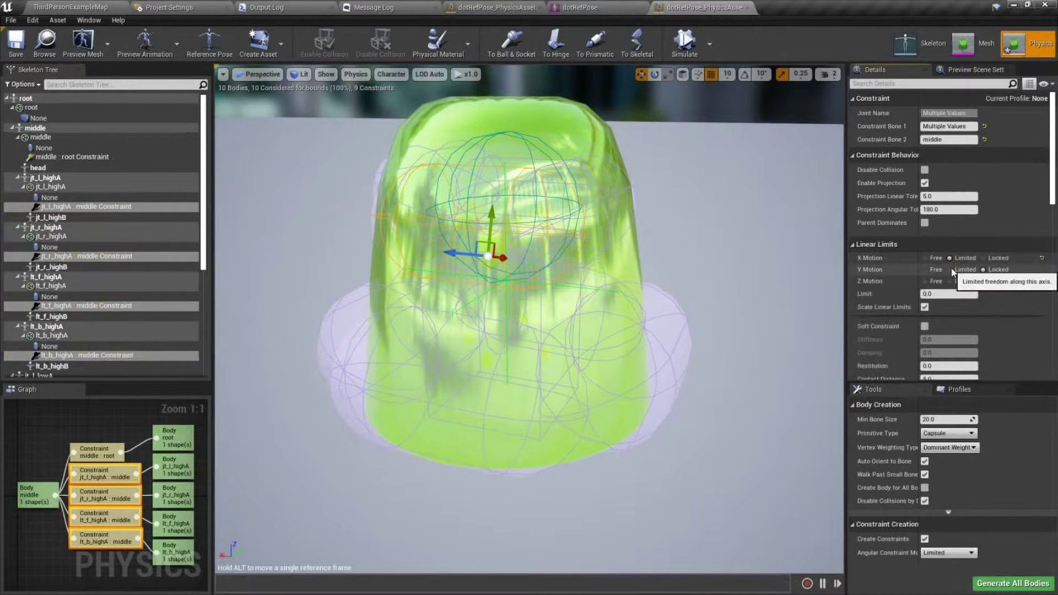
click(950, 269)
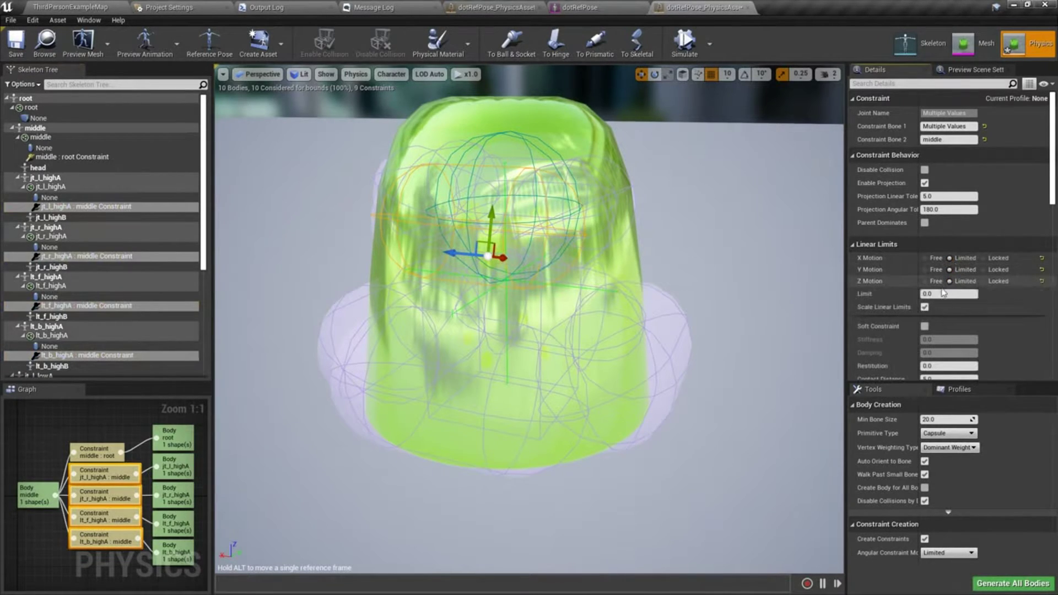
click(949, 294)
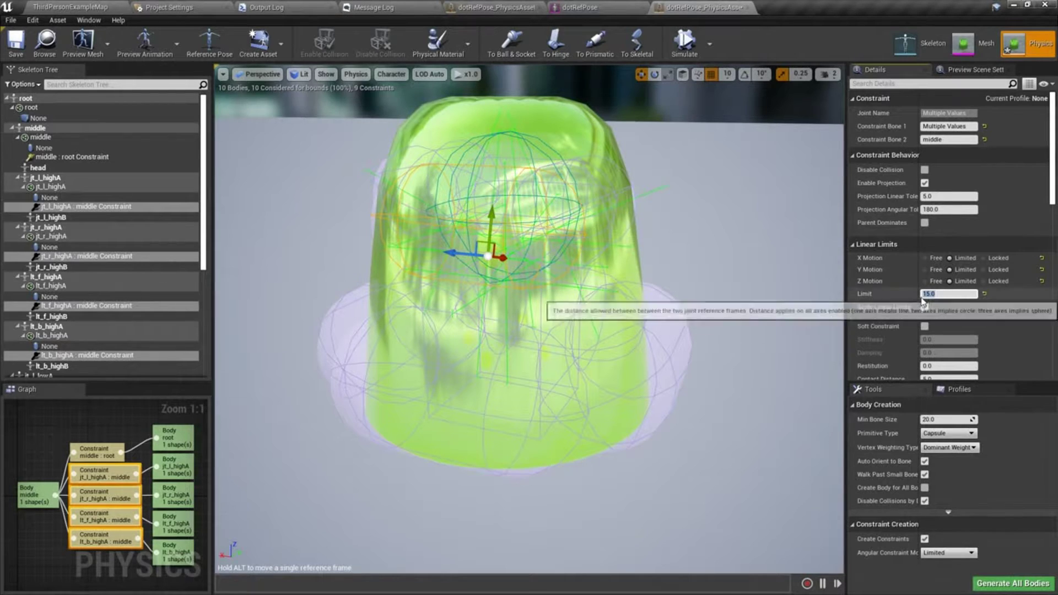
Set Swing 1, Swing 2 and Twist motion of the four highA constraints to Limited, each with a 15-degree limit.
scroll(931, 292, down, 5)
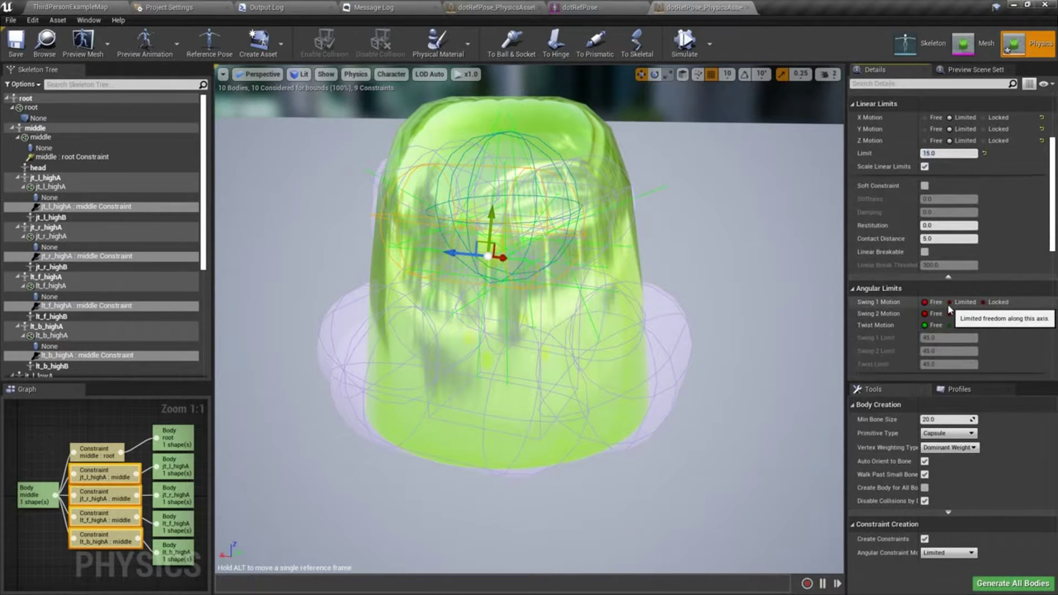
click(949, 303)
click(949, 313)
click(949, 326)
scroll(950, 330, down, 3)
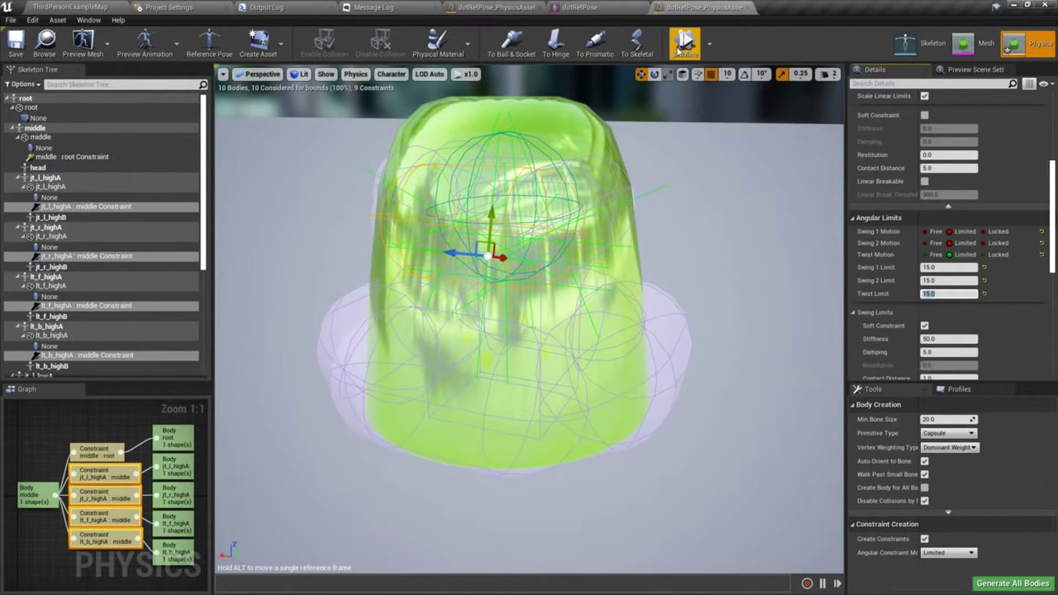
Run the physics simulation to test the upper constraints' 15-degree angular limits, and stop it.
click(687, 49)
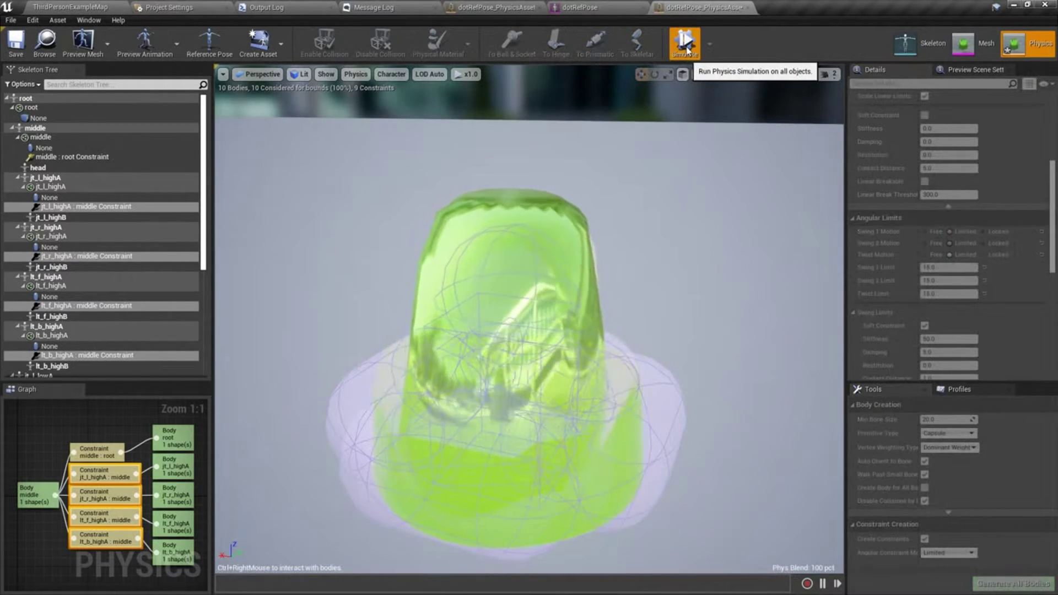
click(686, 48)
Enable the linear motor's X, Y and Z position targets on the four highA constraints with strength 1500, and test them in simulation.
scroll(918, 307, down, 3)
scroll(917, 307, down, 10)
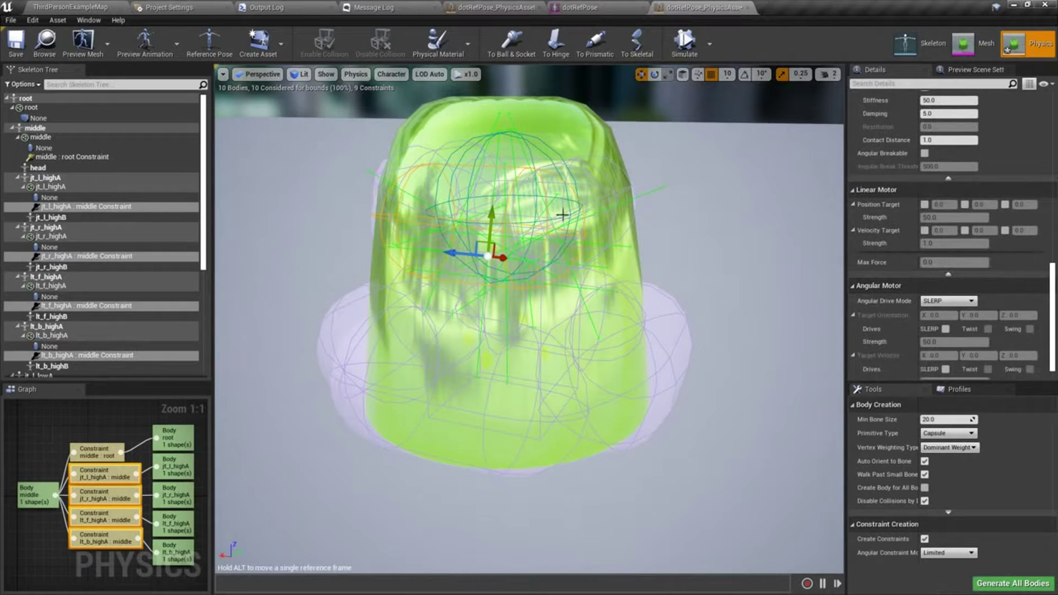
click(925, 205)
click(1005, 205)
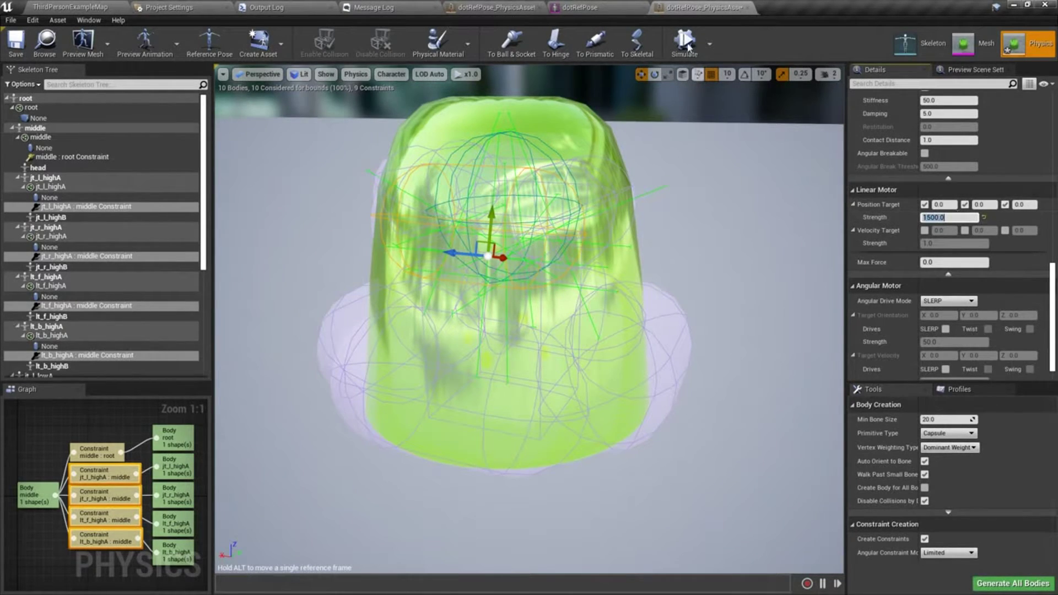
click(686, 44)
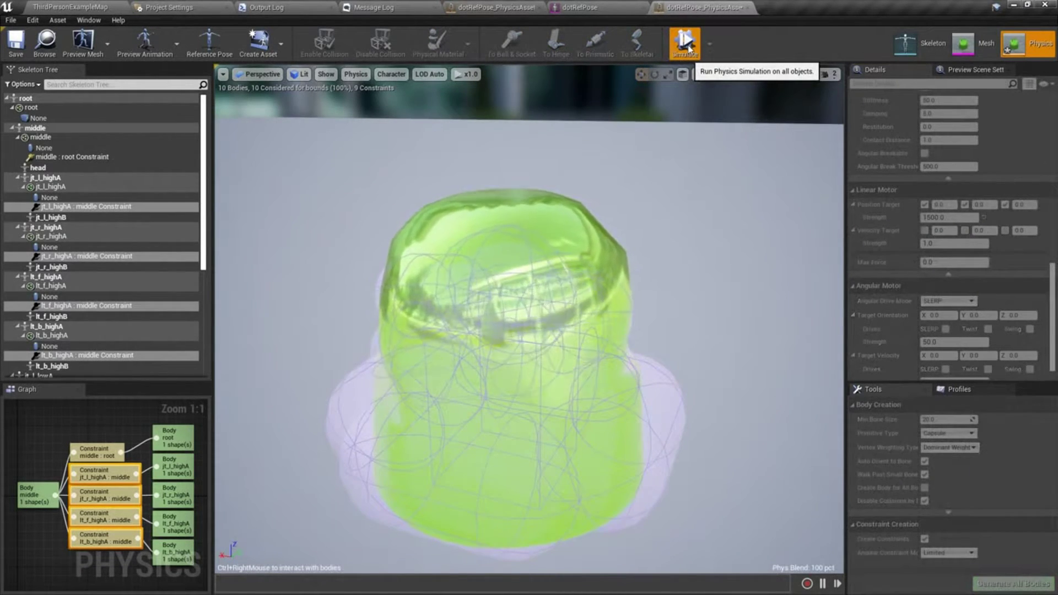
click(688, 47)
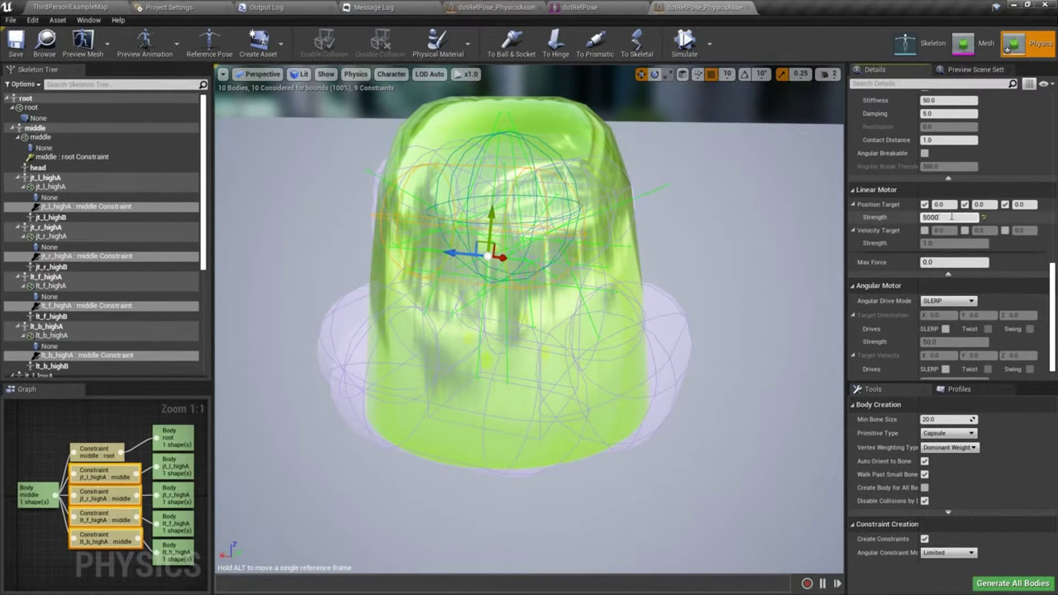
Try a linear position strength of 5000 for the four highA constraints in simulation, and set it to 2500 with another test run.
click(687, 48)
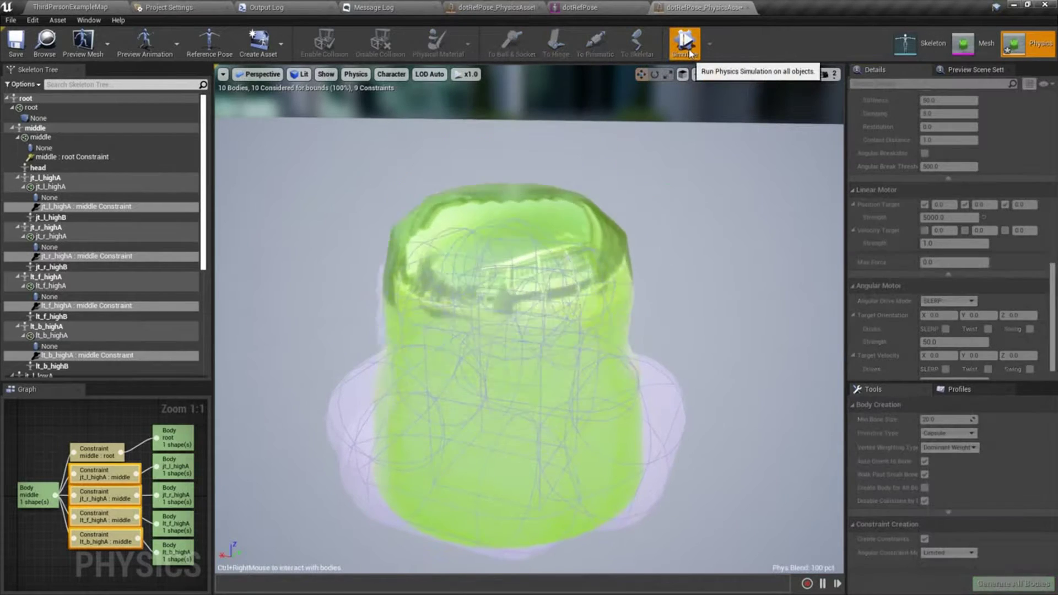
click(687, 48)
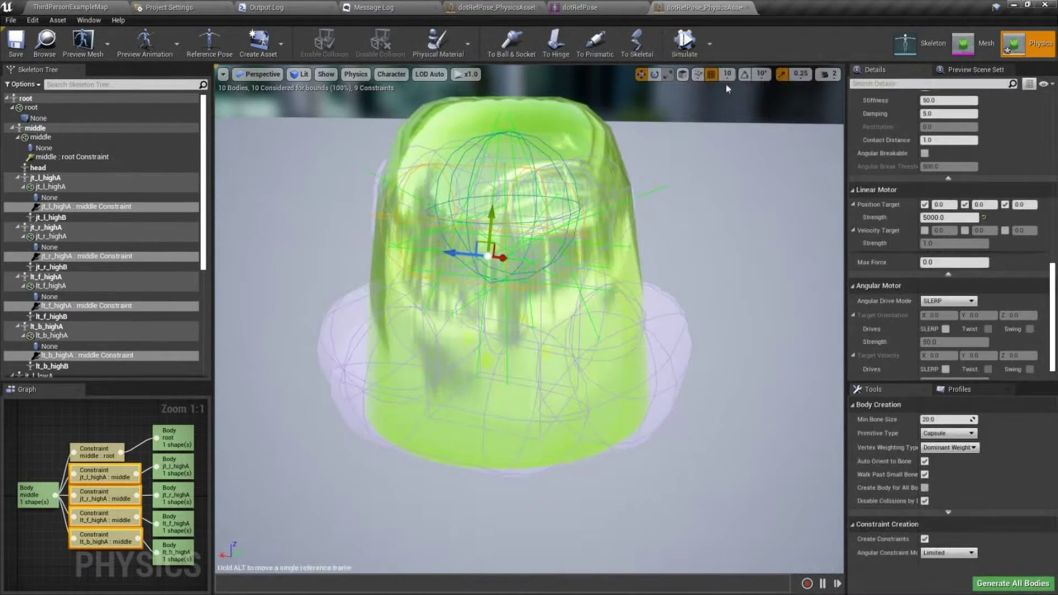
click(962, 218)
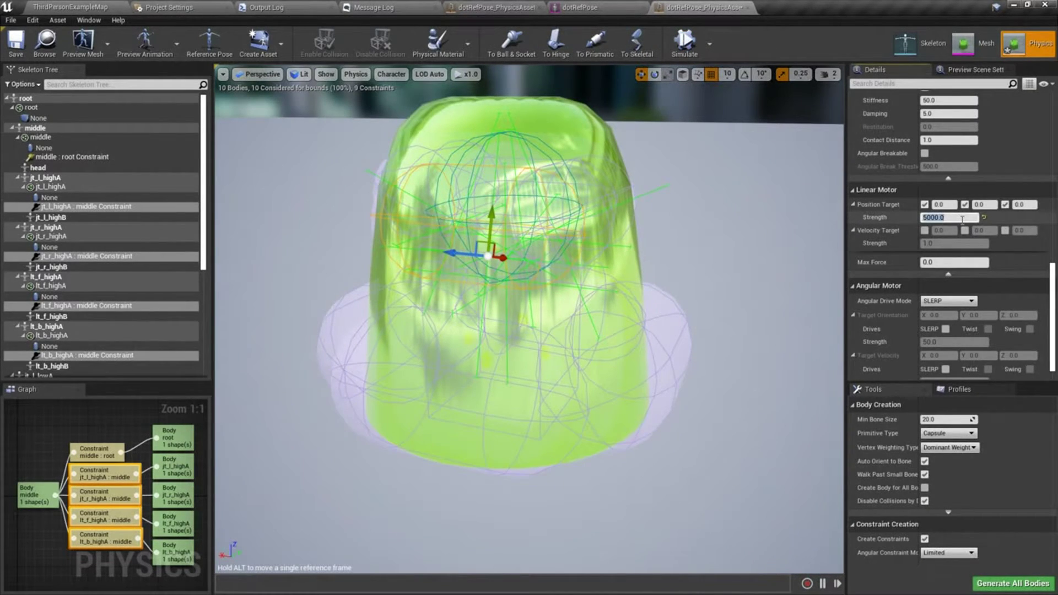
click(685, 44)
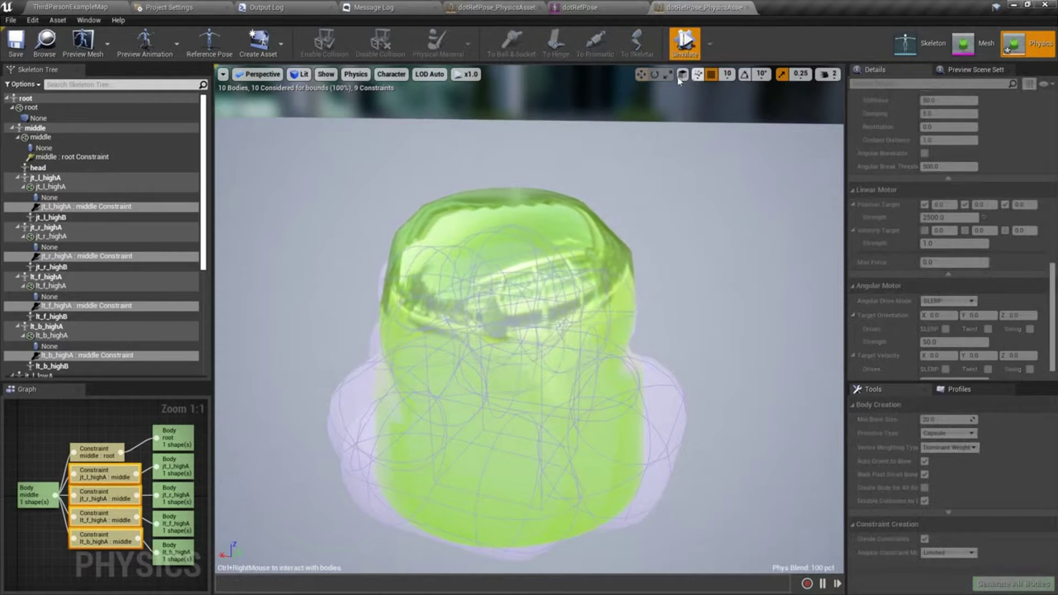
click(676, 55)
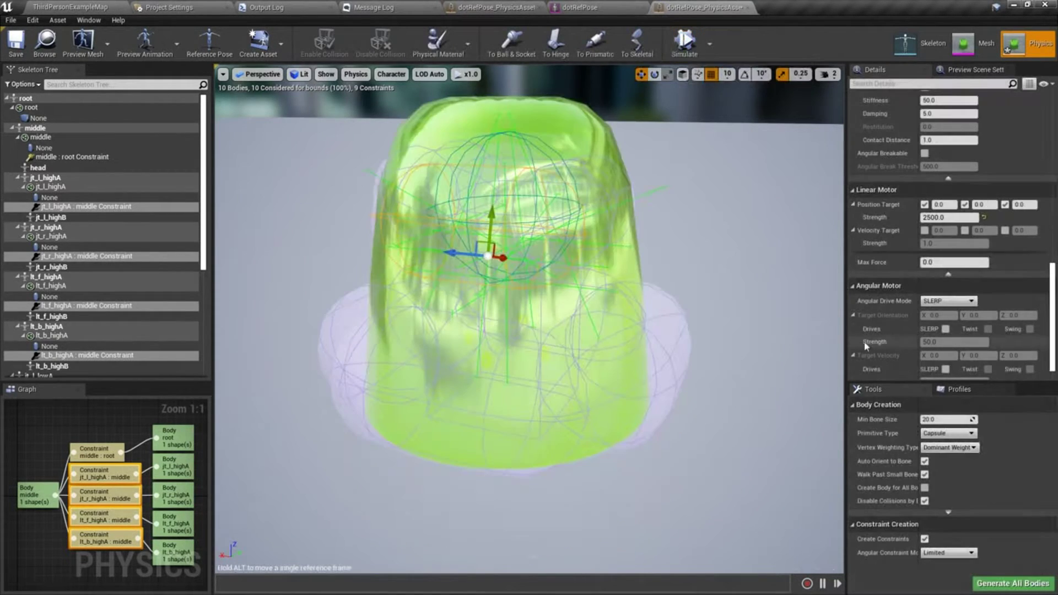
Uniformly enlarge the jt_b_lowA capsule, move it inward and shorten it to fit the lower part of the mesh.
right_drag(633, 324, 465, 282)
right_drag(601, 317, 542, 349)
click(423, 342)
right_drag(427, 349, 385, 364)
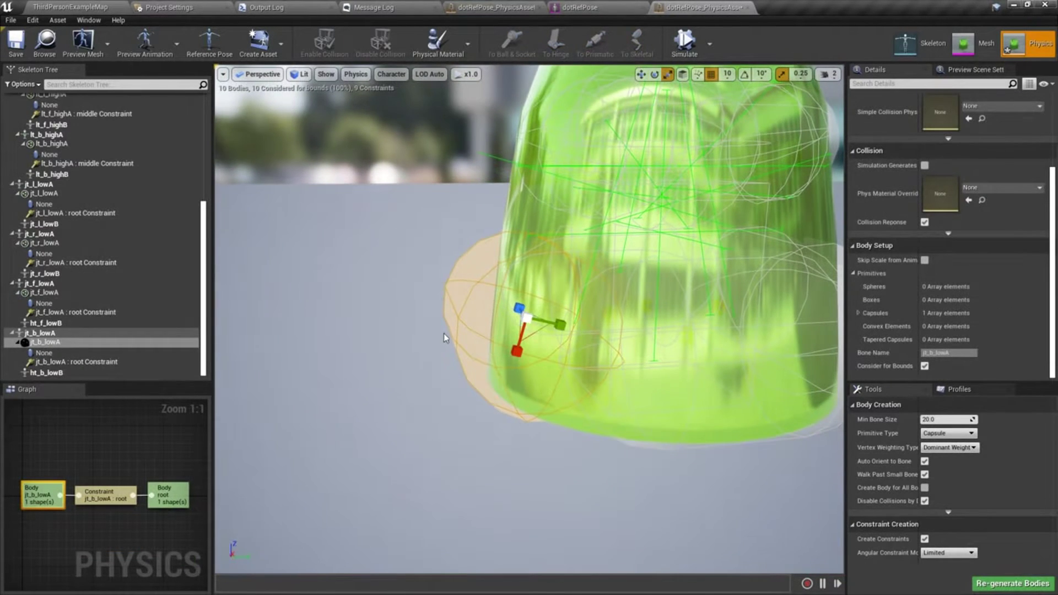
drag(533, 316, 559, 298)
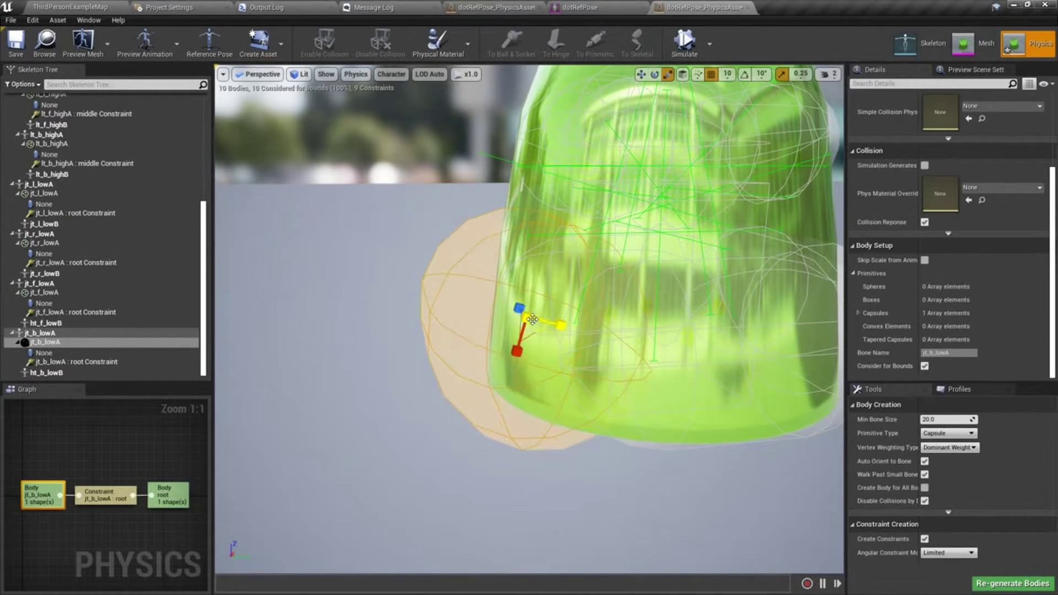
drag(537, 331, 607, 311)
right_drag(606, 311, 763, 309)
right_drag(608, 301, 538, 254)
right_drag(543, 310, 576, 327)
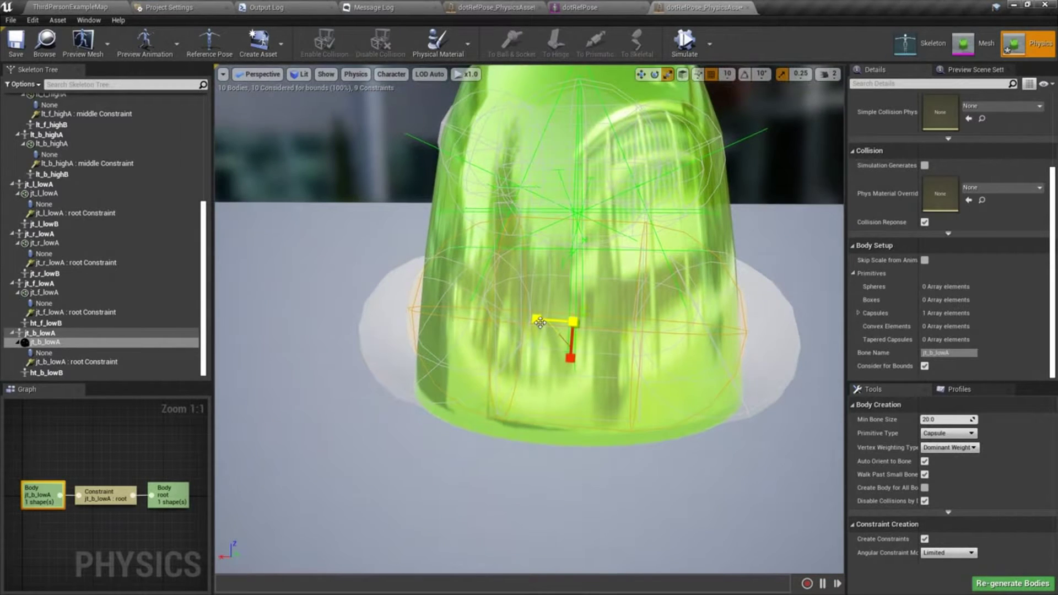
drag(541, 323, 556, 324)
Uniformly enlarge the jt_r_lowA capsule, move it inward into the mesh and slightly shorten its length.
right_drag(653, 327, 724, 334)
click(676, 325)
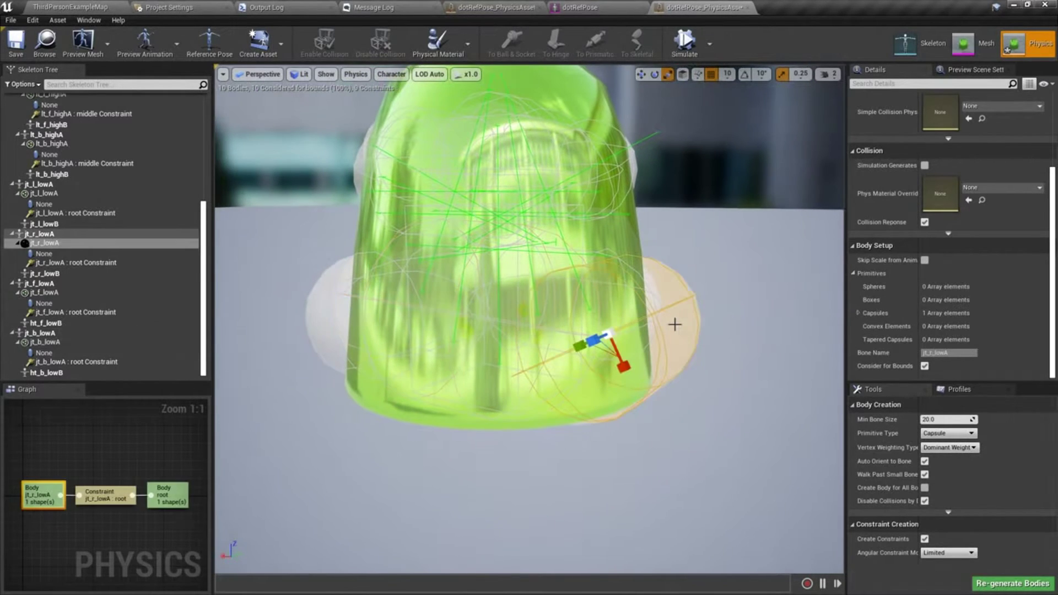
mouse_move(654, 315)
right_down()
mouse_move(786, 317)
mouse_move(666, 317)
right_up()
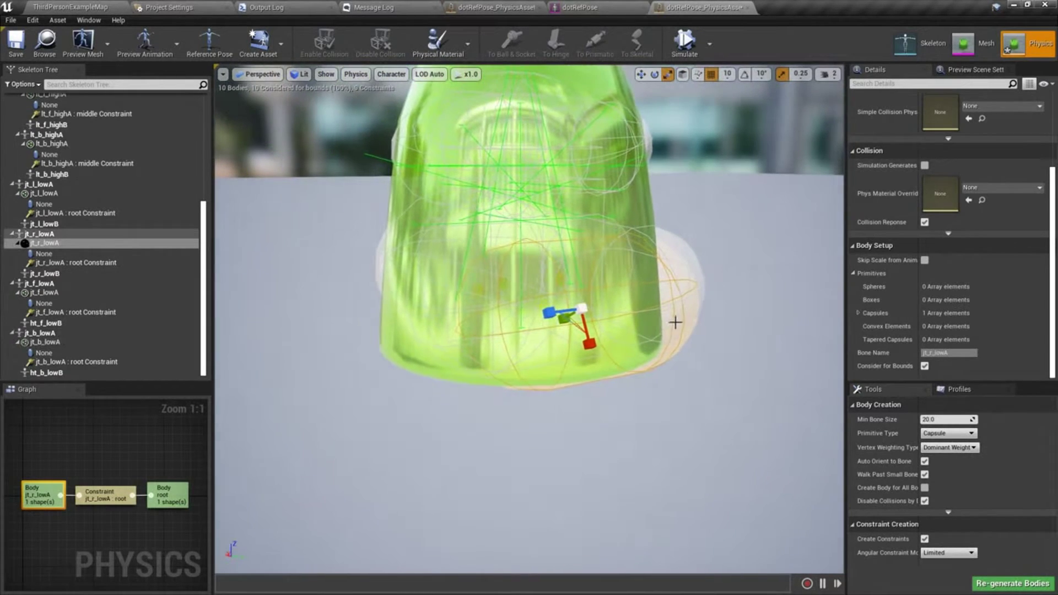
drag(581, 307, 614, 307)
key(w)
mouse_move(574, 389)
right_down()
mouse_move(717, 389)
mouse_move(574, 389)
right_up()
drag(521, 307, 446, 297)
mouse_move(472, 328)
right_down()
mouse_move(529, 259)
mouse_move(386, 309)
mouse_move(471, 328)
right_up()
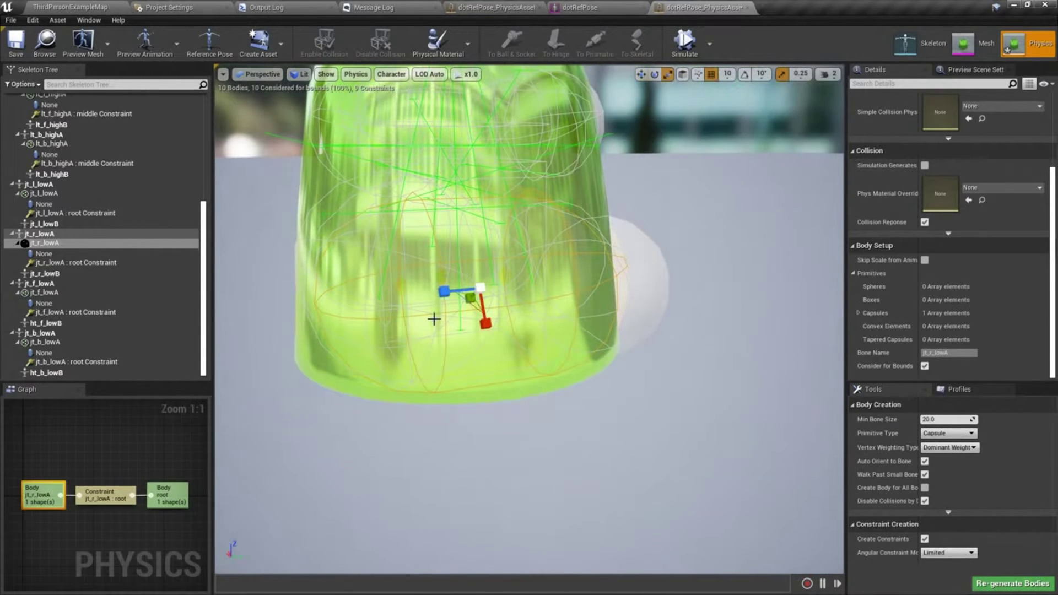
drag(445, 291, 451, 290)
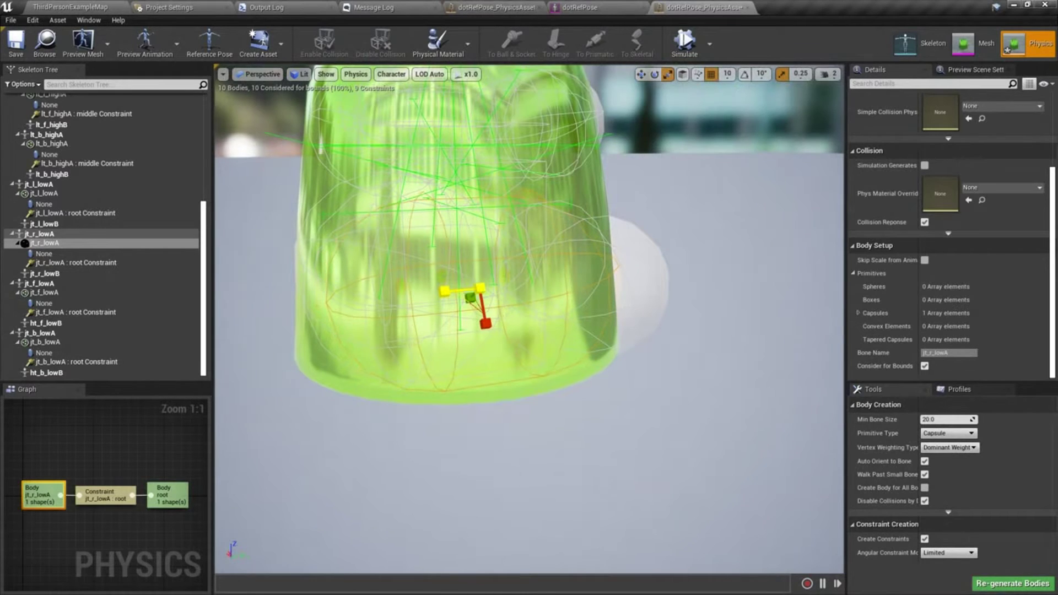
Move the jt_f_lowA capsule inward and scale it to fit the lower part of the mesh.
mouse_move(531, 340)
right_down()
mouse_move(524, 380)
mouse_move(419, 386)
mouse_move(545, 330)
mouse_move(533, 319)
right_up()
click(554, 280)
right_drag(554, 281, 534, 294)
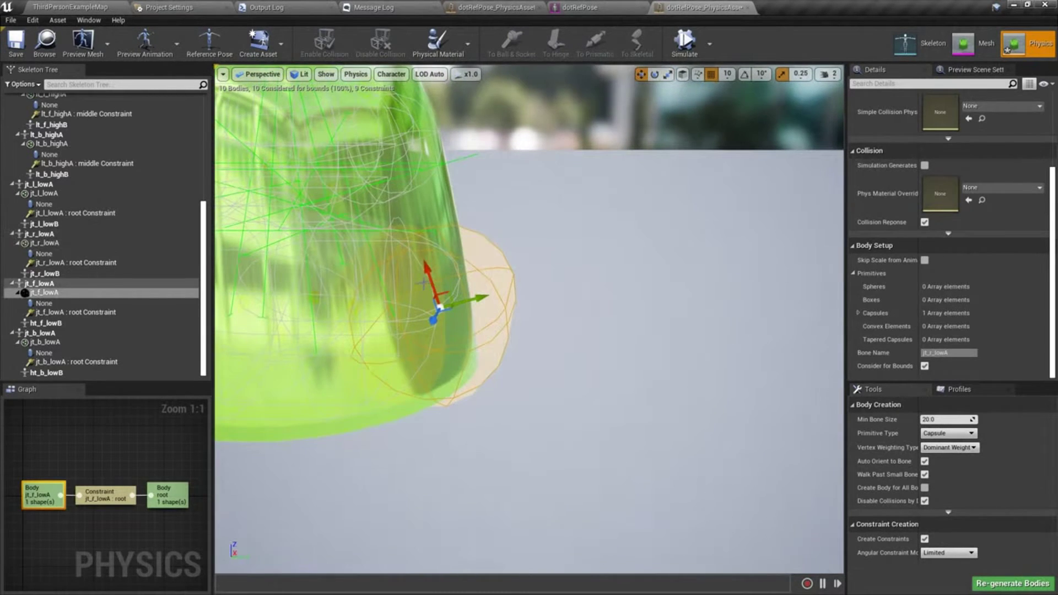
drag(450, 294, 431, 279)
key(r)
key(w)
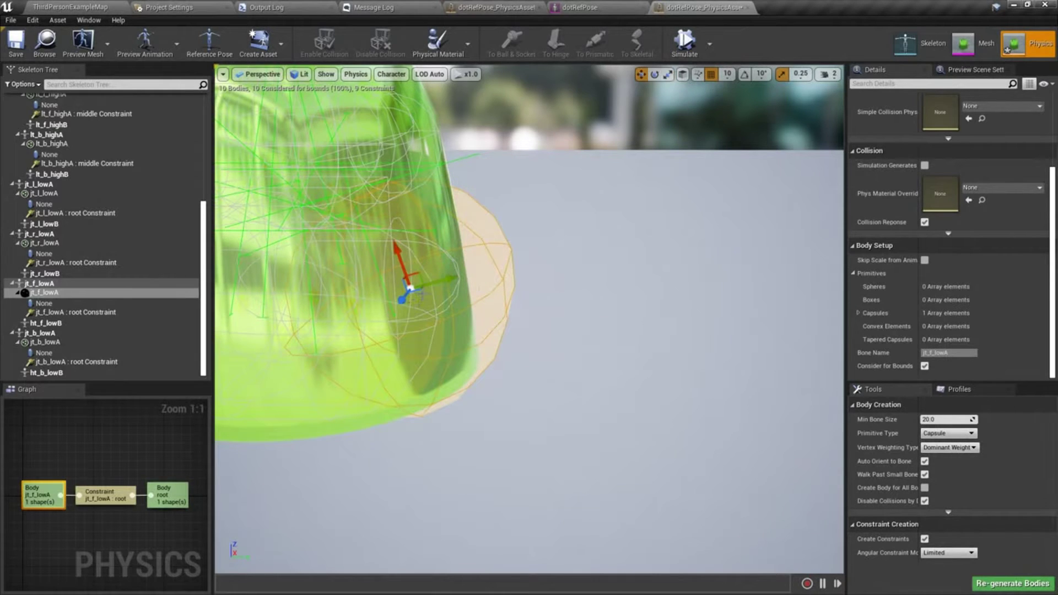
drag(420, 278, 237, 250)
scroll(432, 327, up, 3)
middle_drag(431, 328, 353, 351)
key(r)
drag(451, 274, 640, 317)
Move the jt_l_lowA capsule inward, enlarge it uniformly and shorten its length to fit the mesh.
middle_drag(640, 316, 301, 317)
right_drag(421, 322, 504, 322)
middle_drag(435, 347, 532, 347)
click(420, 304)
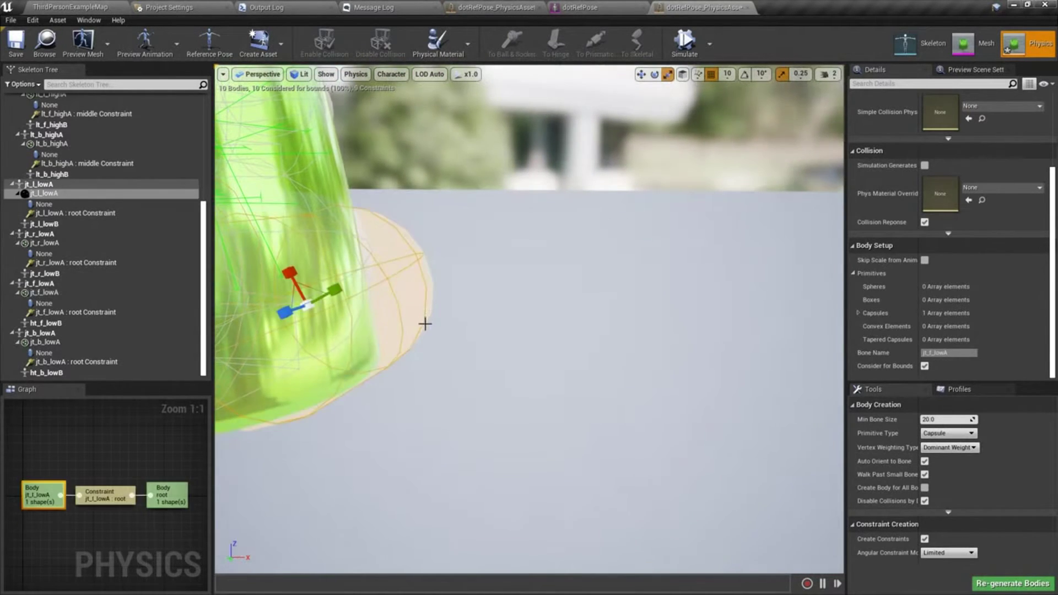
right_drag(415, 325, 384, 353)
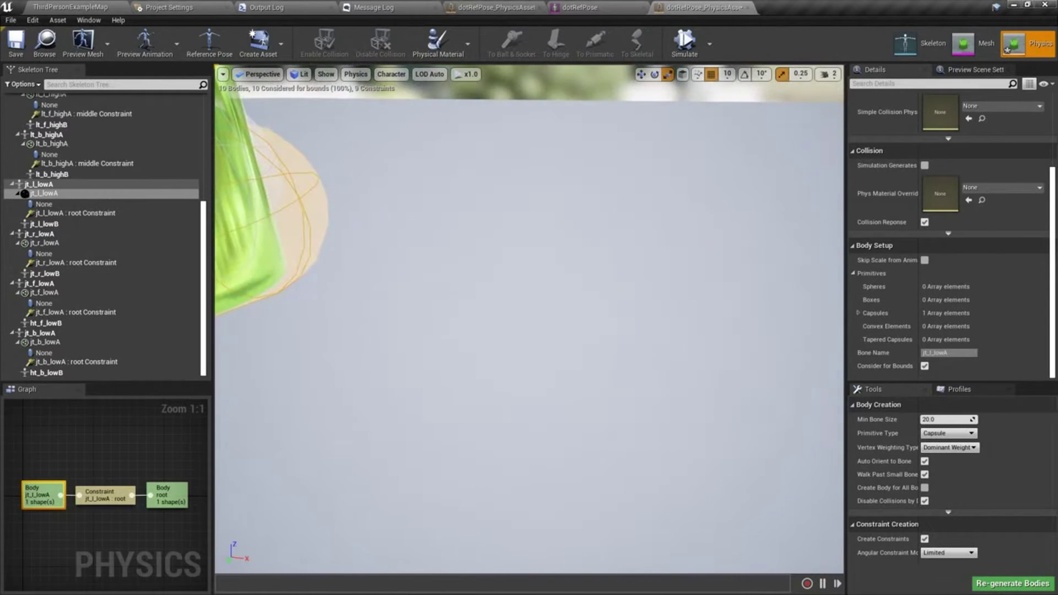
key(f)
key(w)
drag(491, 290, 441, 280)
key(f)
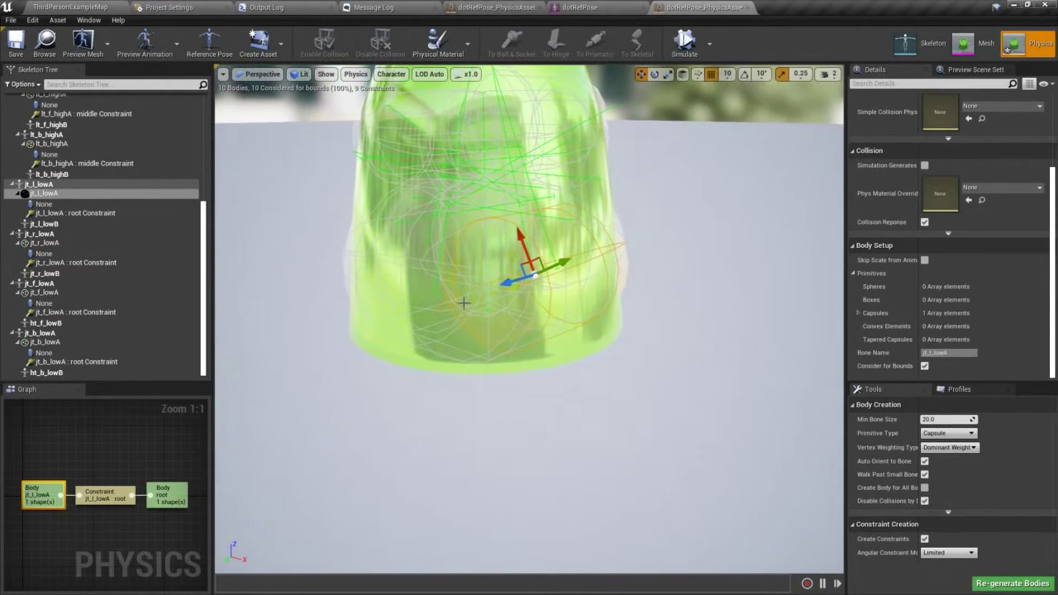
key(r)
drag(536, 273, 570, 259)
right_drag(571, 259, 435, 243)
right_drag(592, 326, 588, 326)
drag(499, 301, 521, 301)
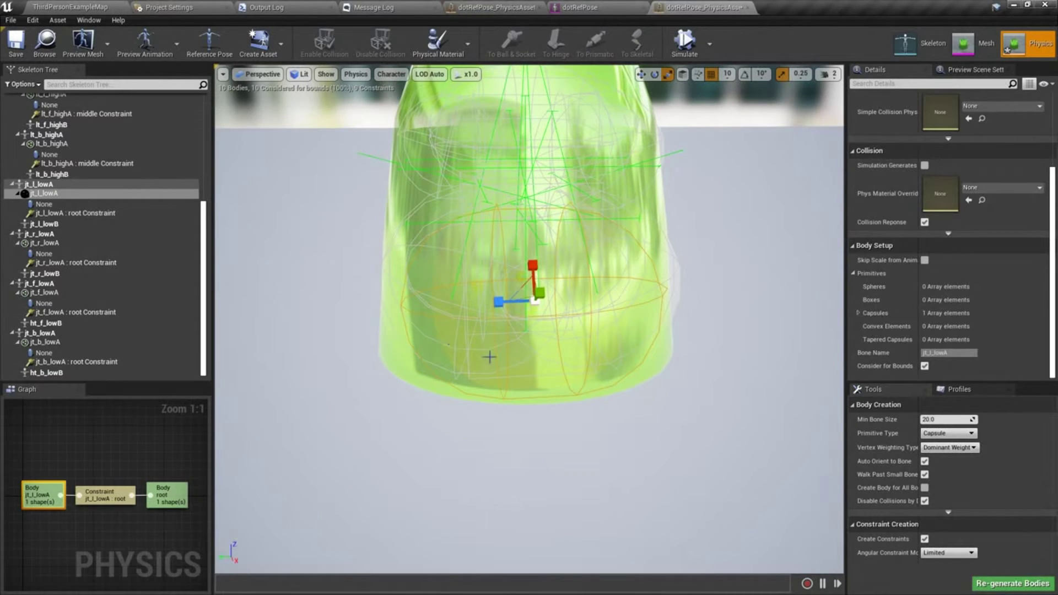
For the four lowA-to-root constraints, set linear X, Y and Z motion to Limited with a limit of 15.
click(93, 214)
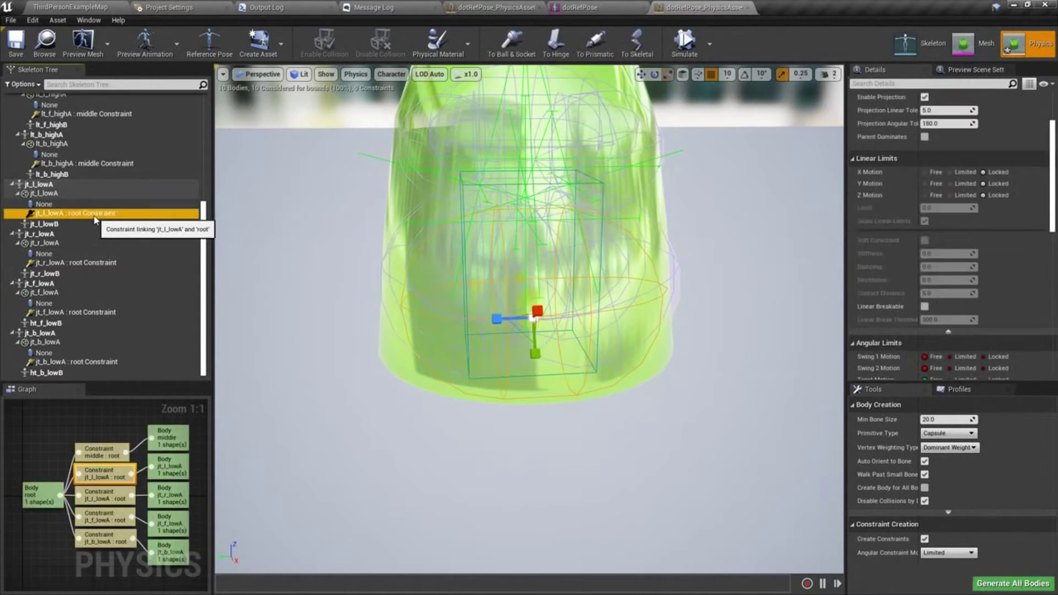
ctrl+click(102, 263)
ctrl+click(102, 312)
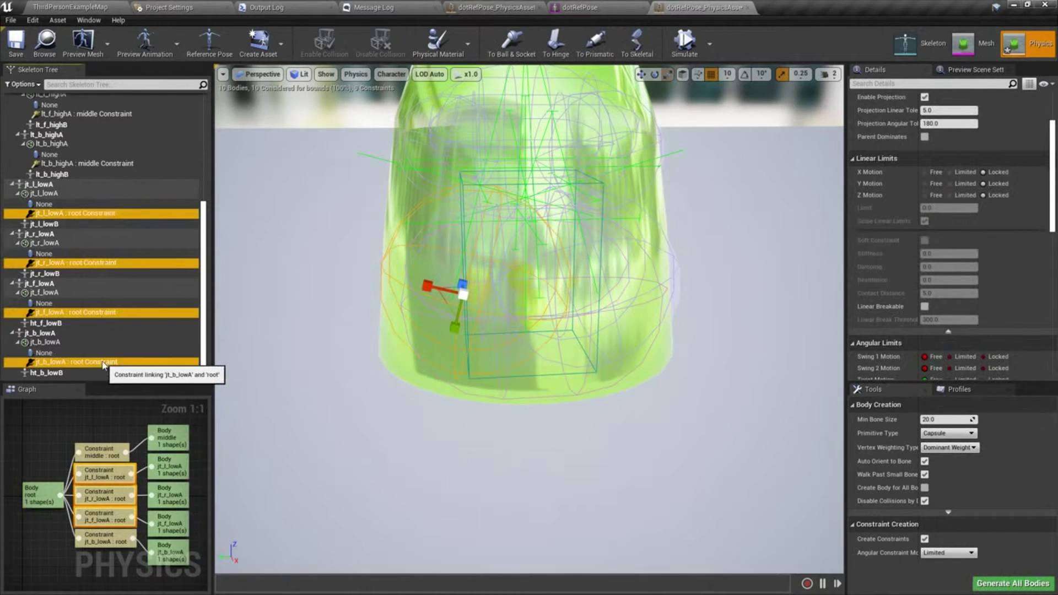
ctrl+click(113, 362)
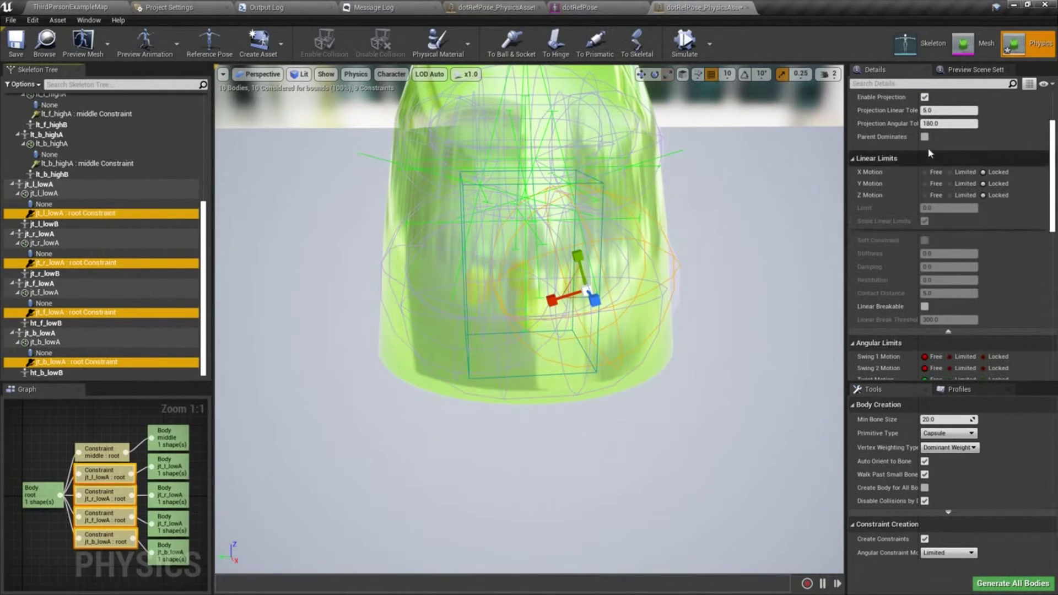
click(949, 172)
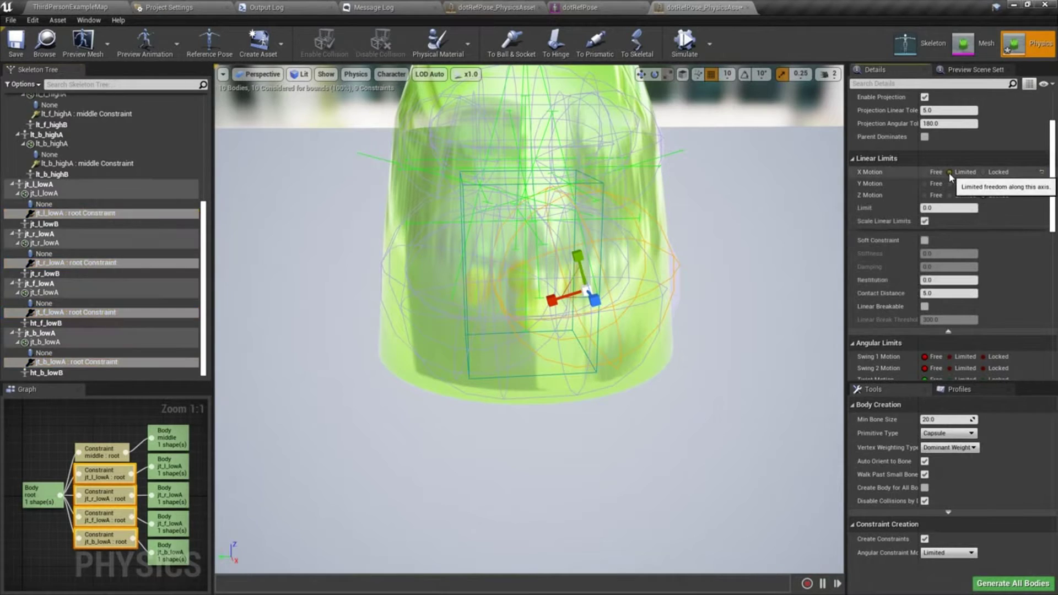
click(949, 183)
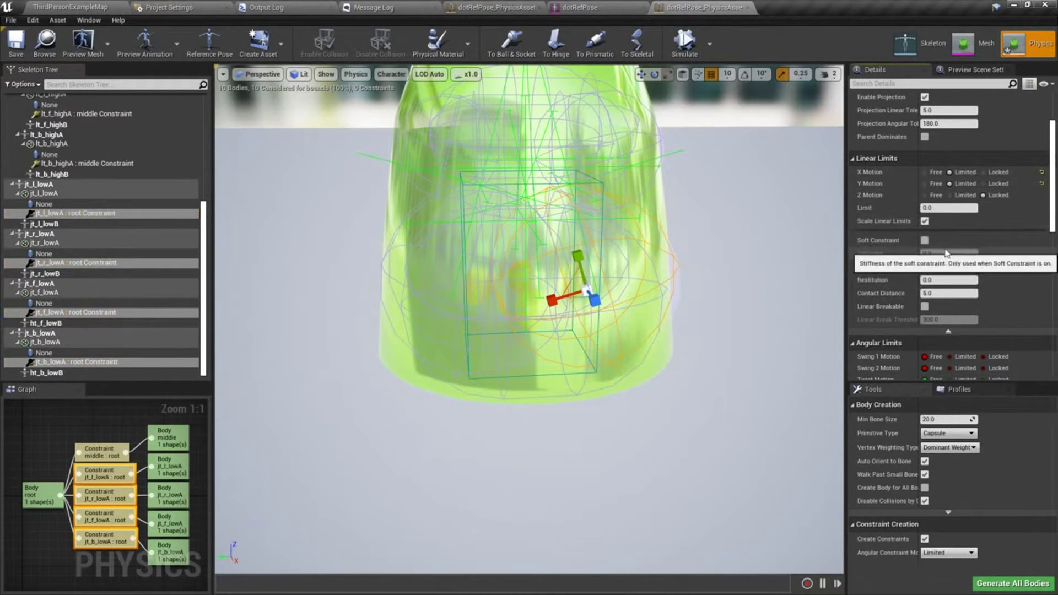
click(950, 196)
click(950, 208)
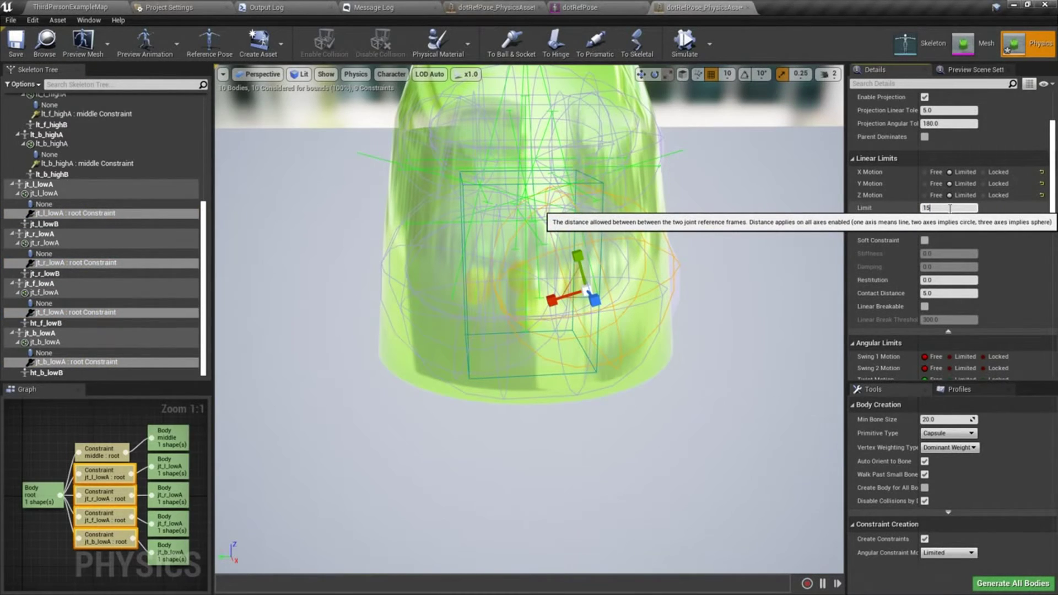
Set Swing 1, Swing 2 and Twist motion of the four lowA constraints to Limited, each with a 10-degree limit.
scroll(926, 259, down, 4)
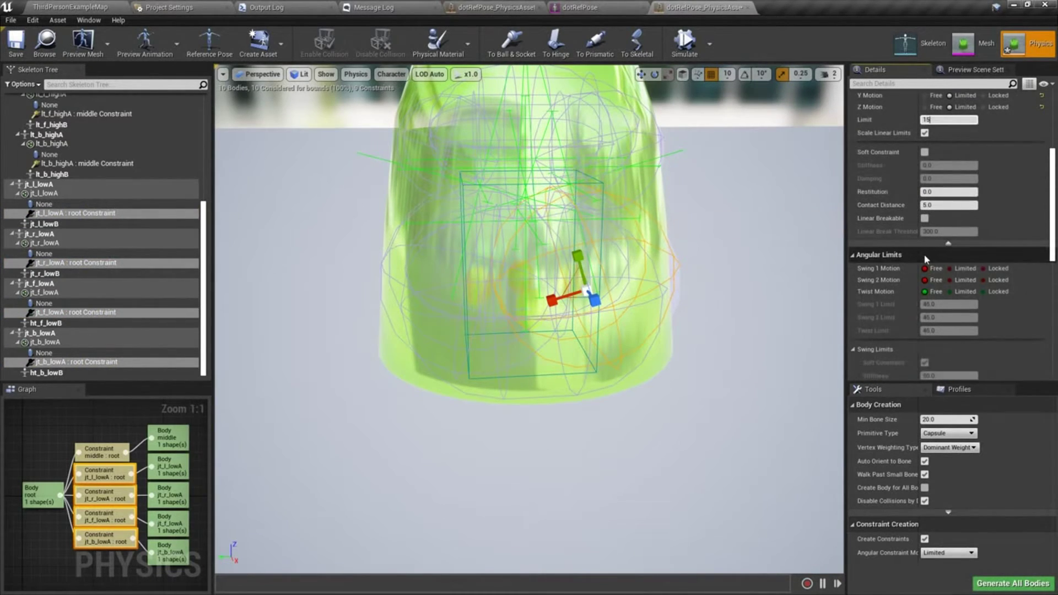
click(950, 268)
click(949, 280)
click(950, 292)
click(945, 303)
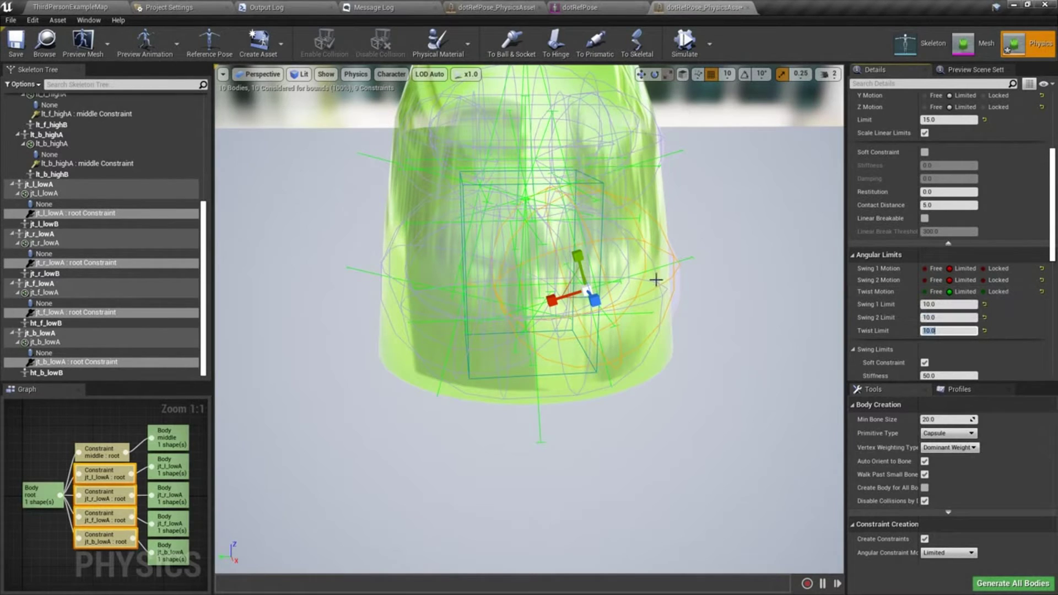
Run the physics simulation twice to check how the lower bodies behave, stopping it each time.
right_drag(737, 304, 694, 286)
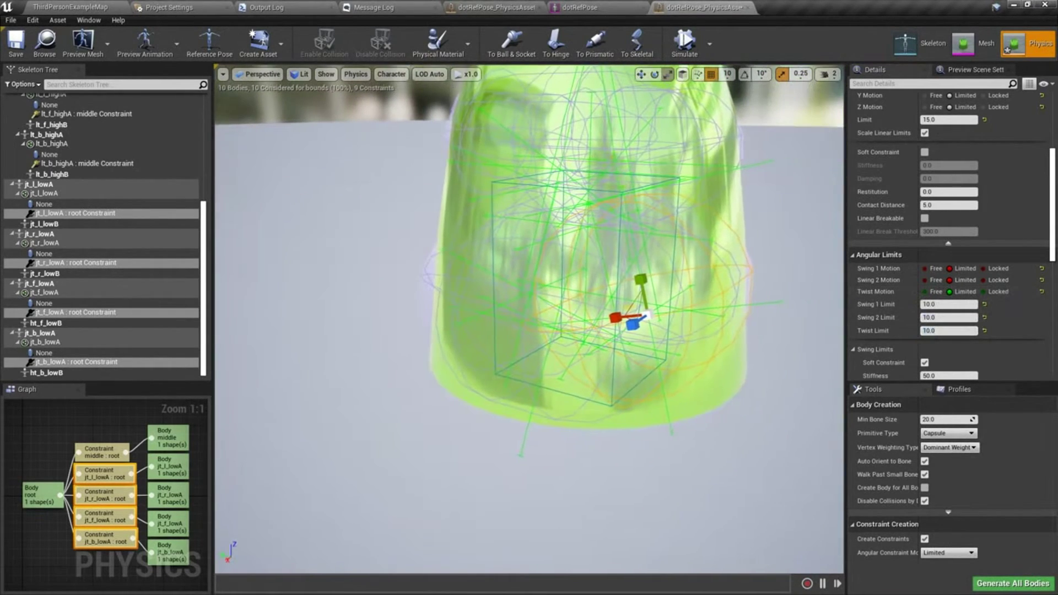
click(685, 47)
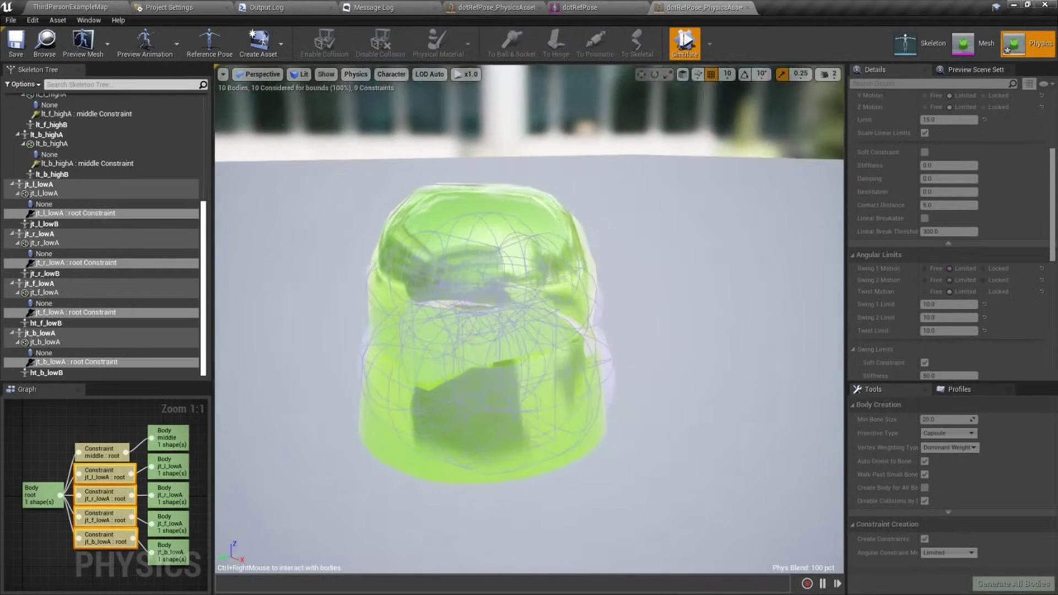
click(686, 44)
click(686, 44)
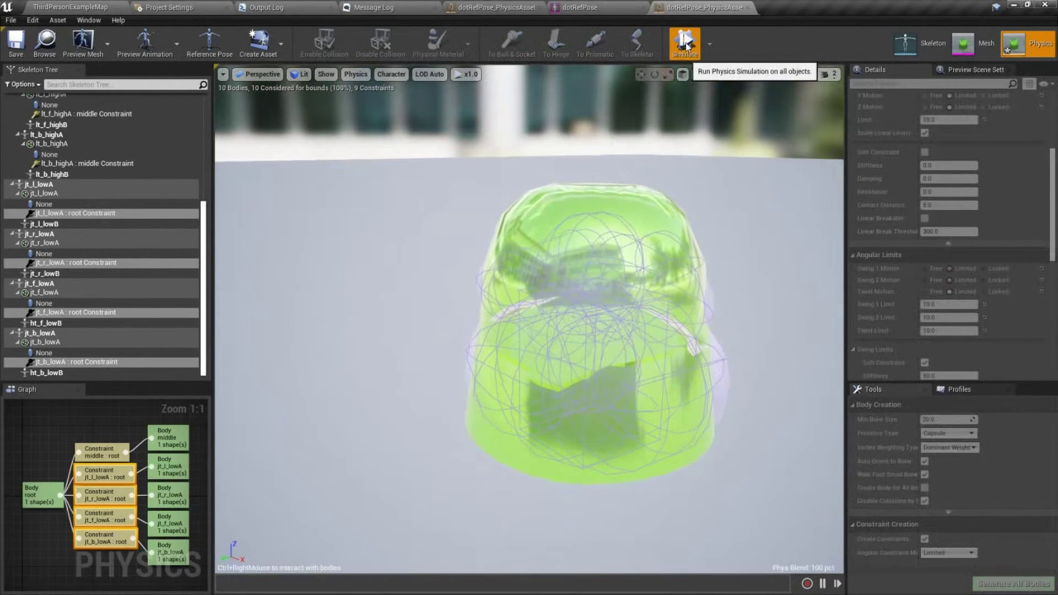
click(685, 47)
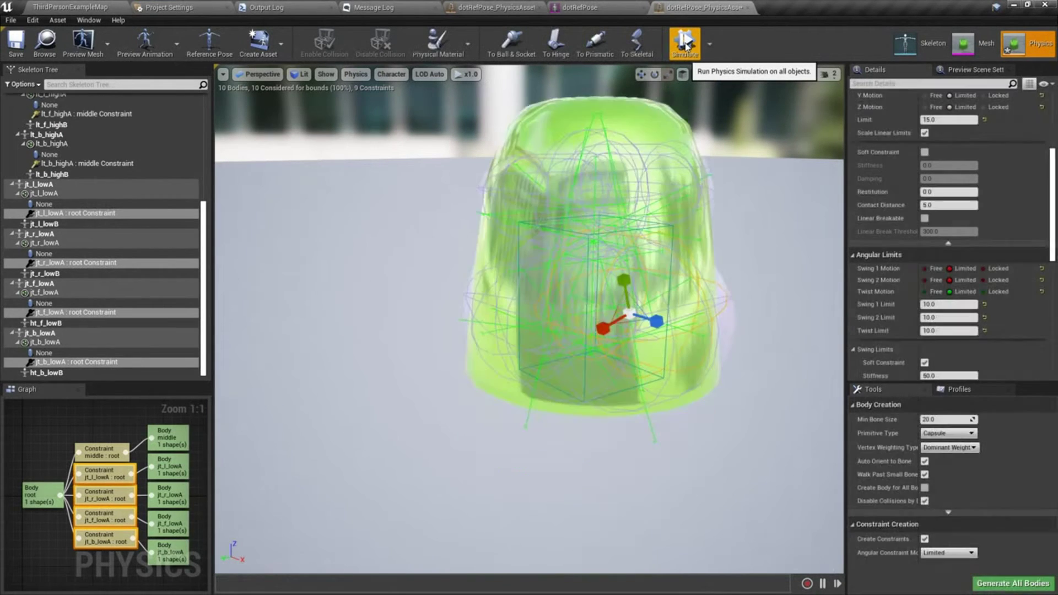
Simulate the physics asset and pull its bodies in several directions to test the limited lowA constraints, ending with the simulation stopped.
click(685, 47)
click(685, 47)
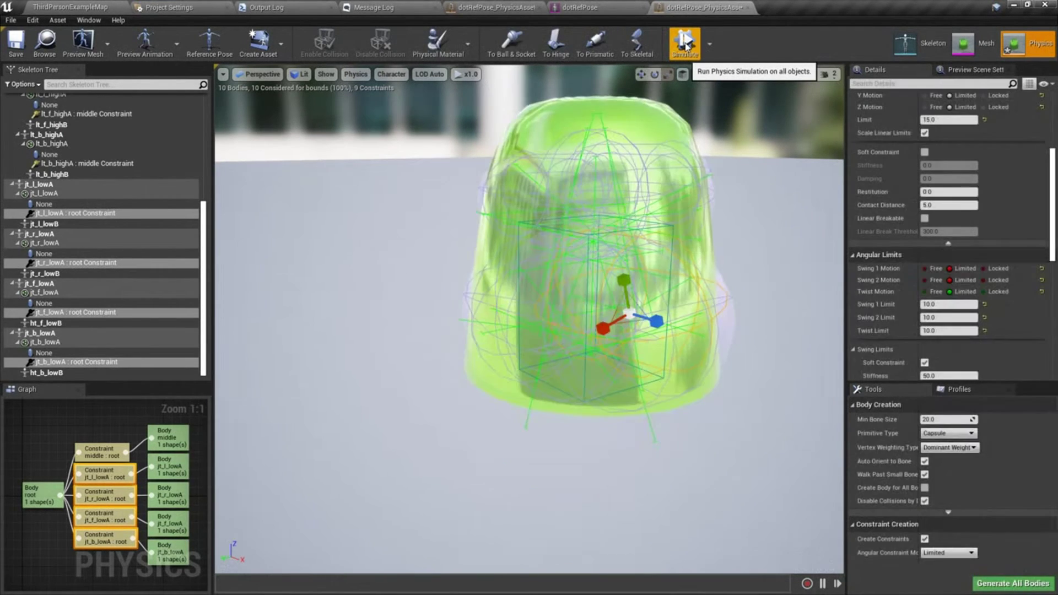
click(685, 47)
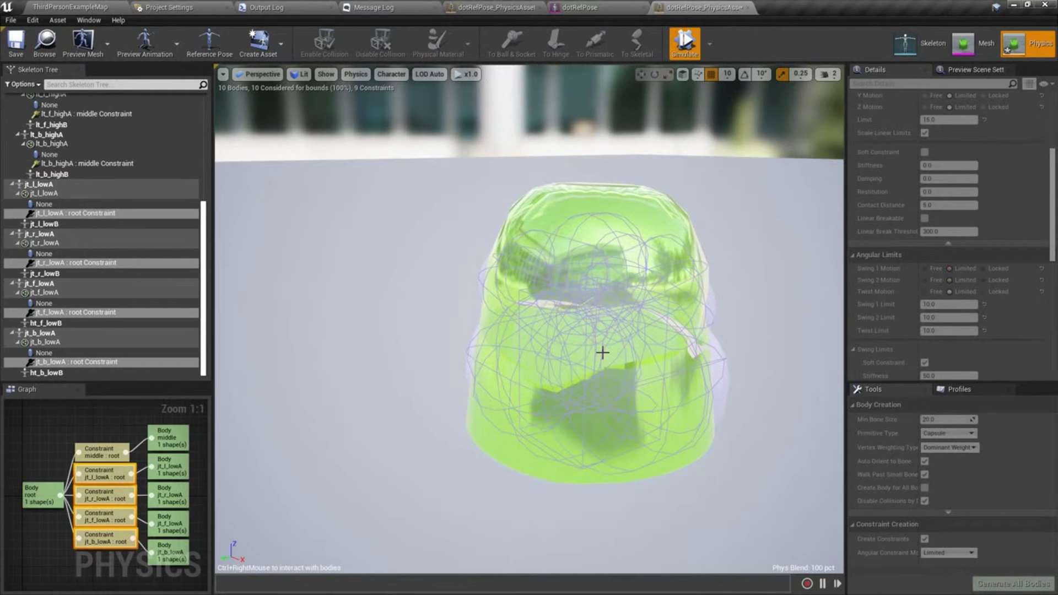
ctrl+right_drag(647, 382, 455, 272)
ctrl+right_drag(496, 365, 206, 432)
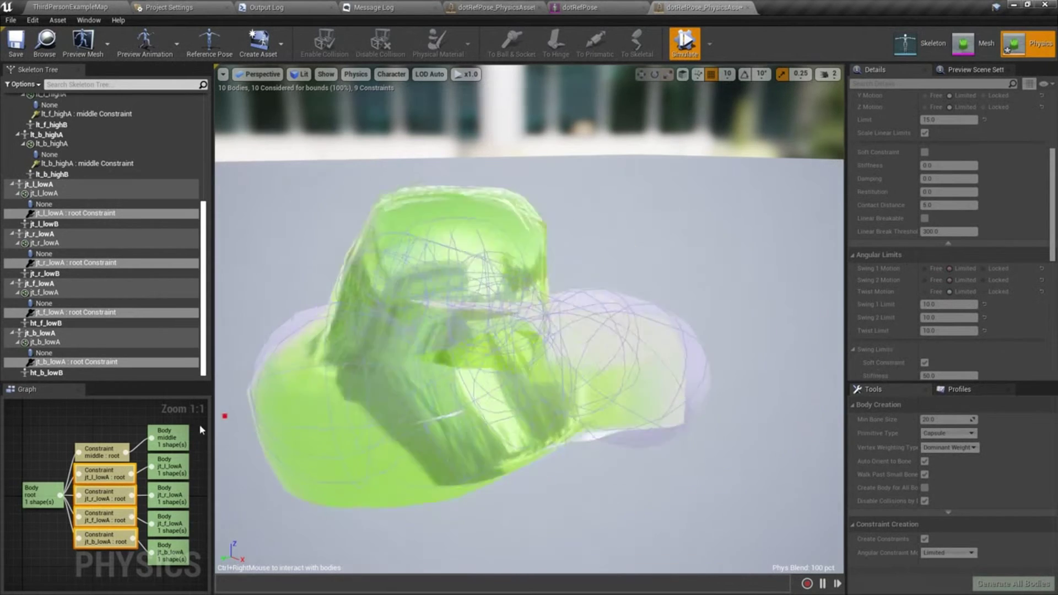
right_drag(504, 370, 419, 429)
ctrl+right_drag(586, 236, 879, 212)
click(697, 313)
right_drag(696, 313, 677, 281)
ctrl+right_drag(628, 343, 848, 238)
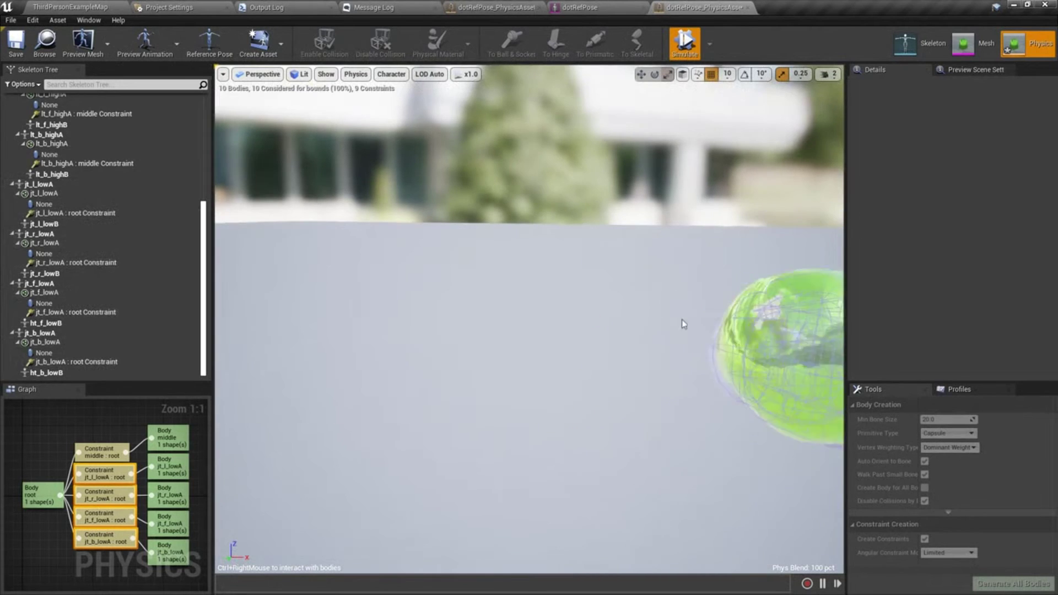
right_drag(557, 345, 567, 326)
click(684, 44)
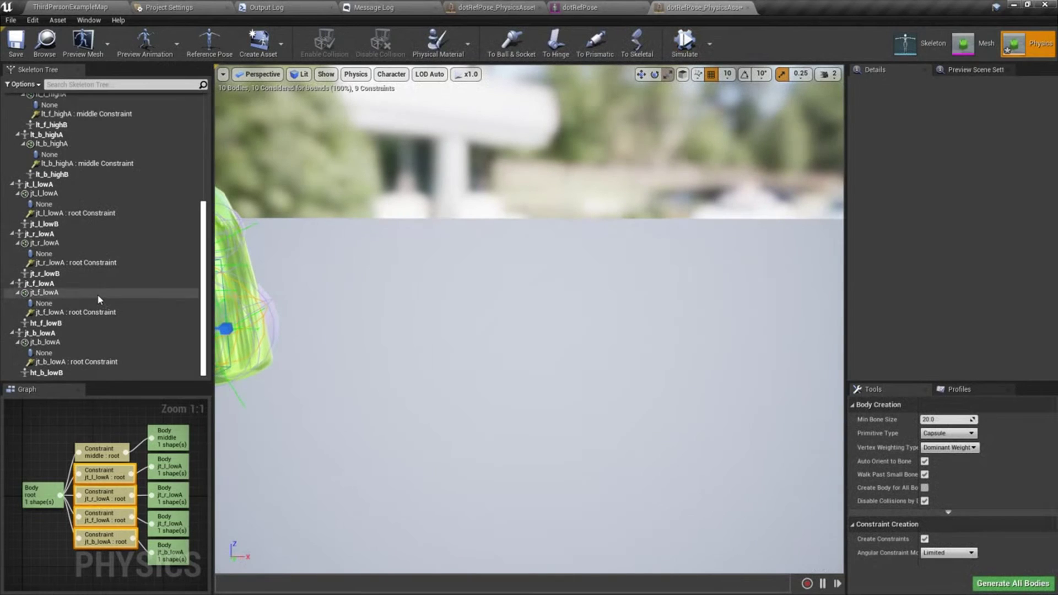
Enable the linear motor position targets on all three axes for the four lowA-to-root constraints, with a strength of 2500.
click(102, 214)
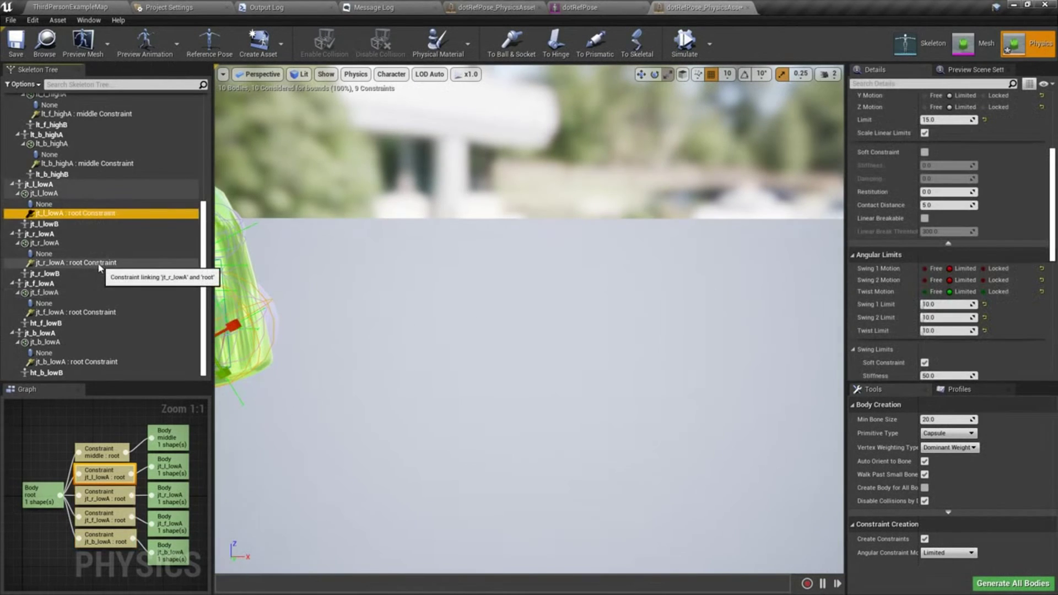
ctrl+click(99, 263)
ctrl+click(87, 313)
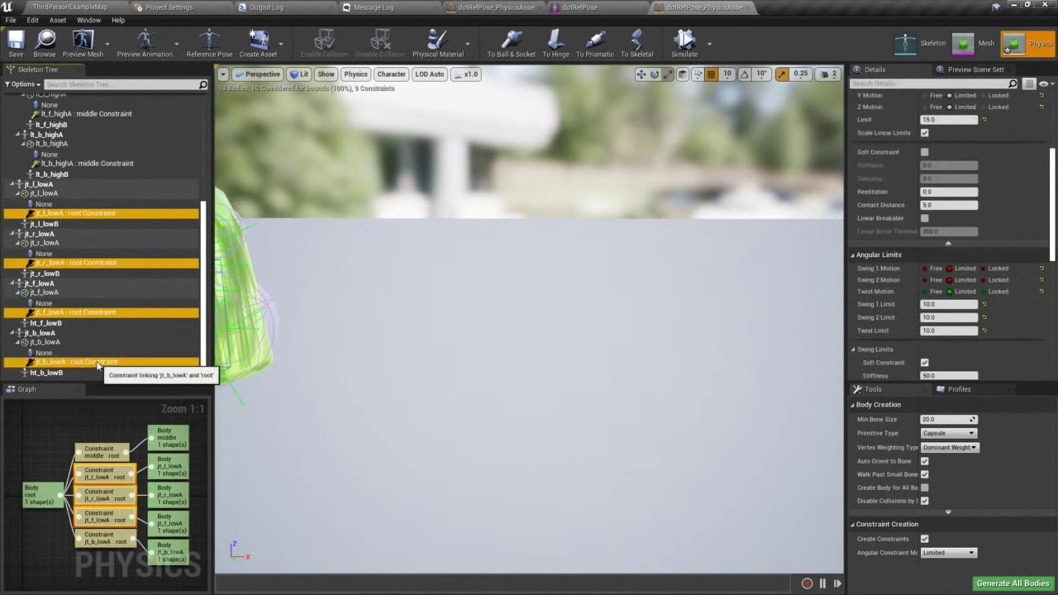
middle_drag(835, 332, 893, 338)
scroll(991, 353, down, 10)
click(925, 187)
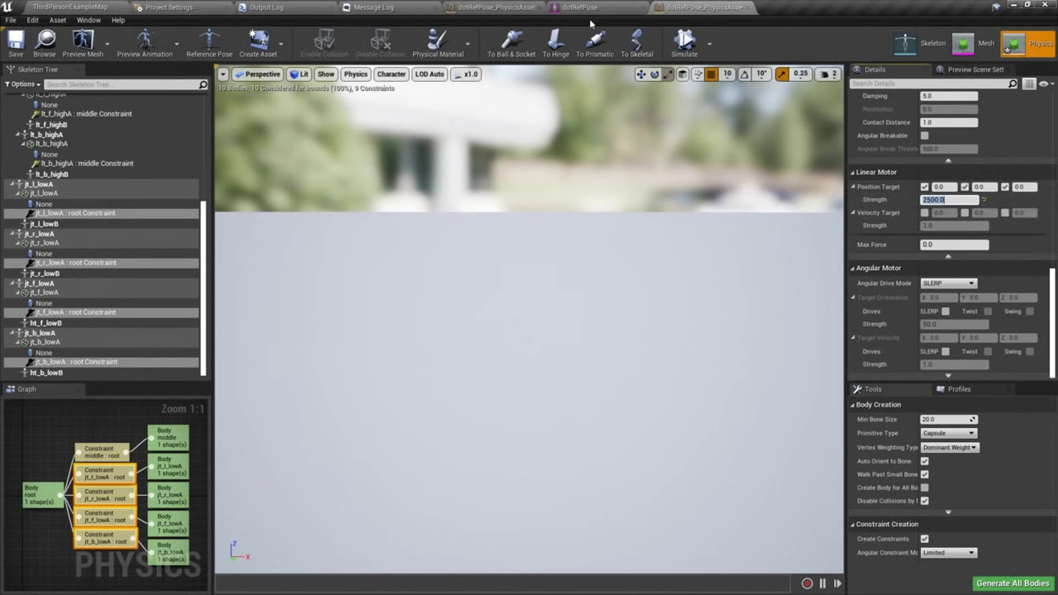
Run the simulation again and pull the upper and lower bodies to examine how the jelly springs back with the lowA linear motors.
click(682, 45)
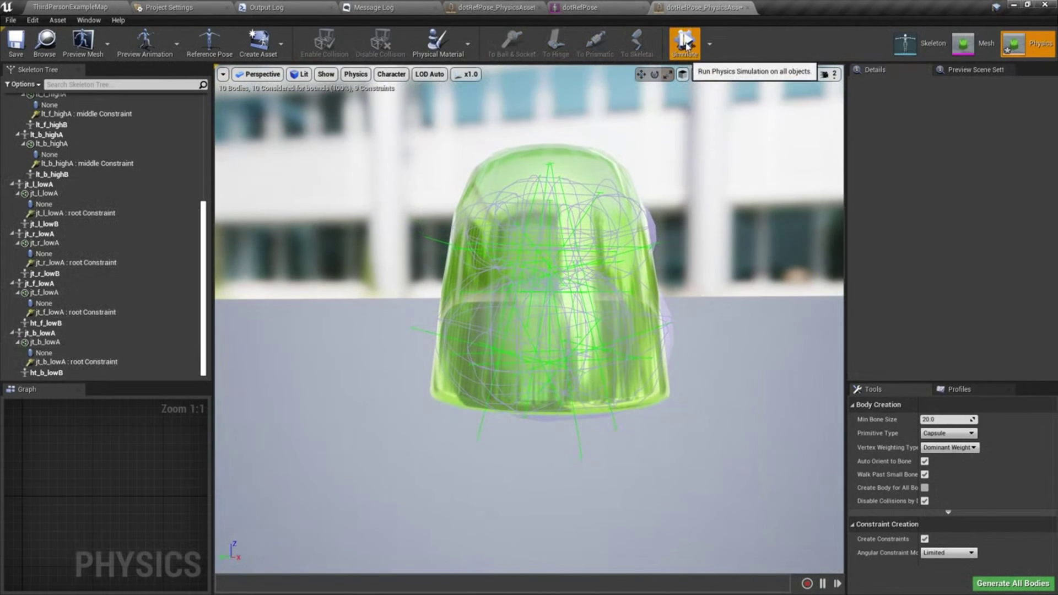
click(685, 44)
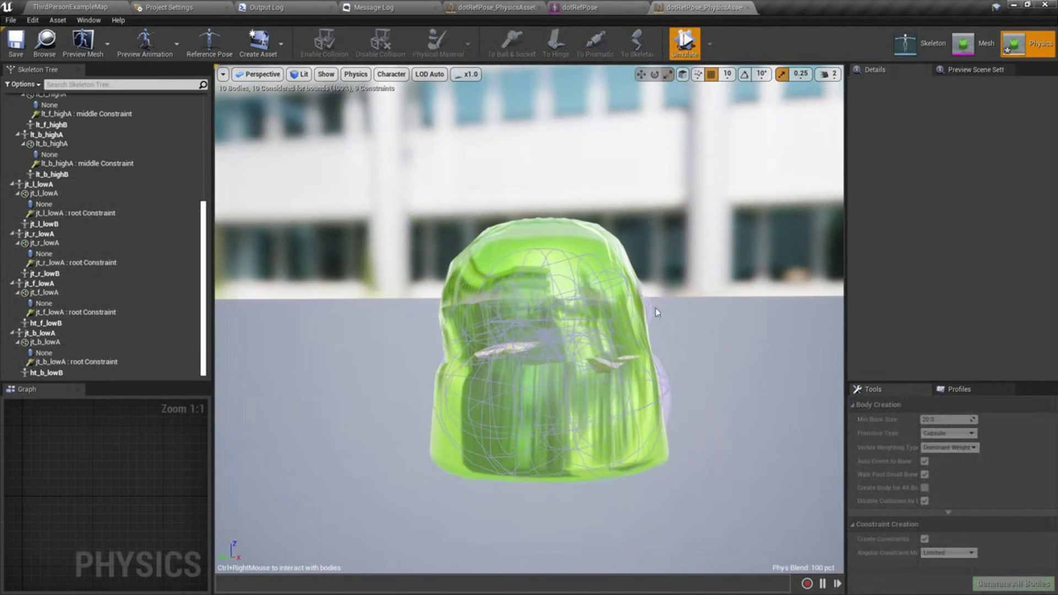
ctrl+right_drag(661, 413, 524, 335)
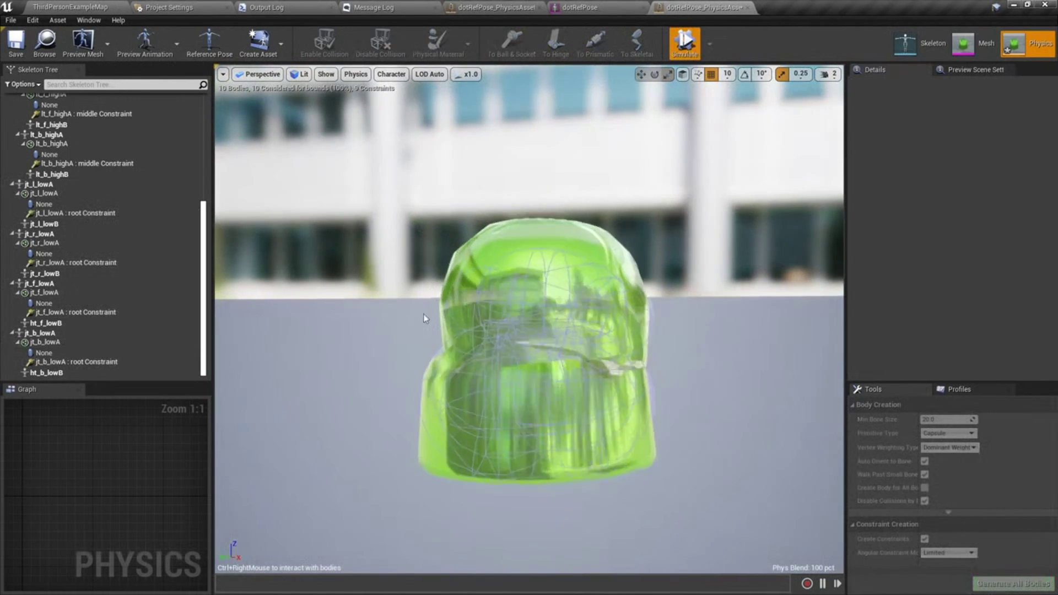
ctrl+right_drag(545, 253, 585, 216)
ctrl+right_drag(457, 311, 394, 292)
ctrl+right_drag(620, 331, 696, 312)
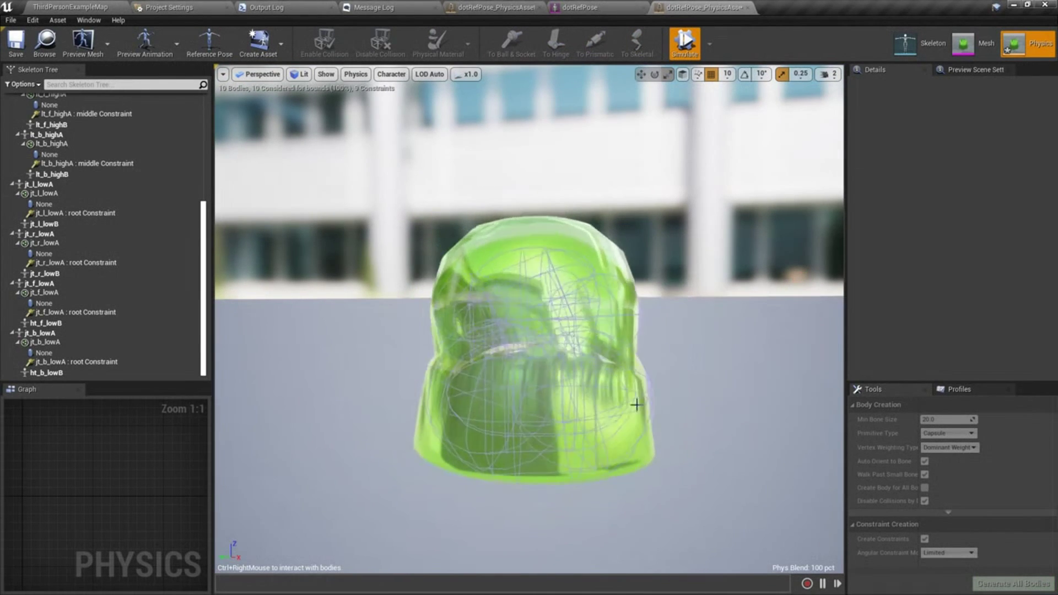
ctrl+right_drag(634, 412, 720, 388)
ctrl+right_drag(452, 405, 263, 396)
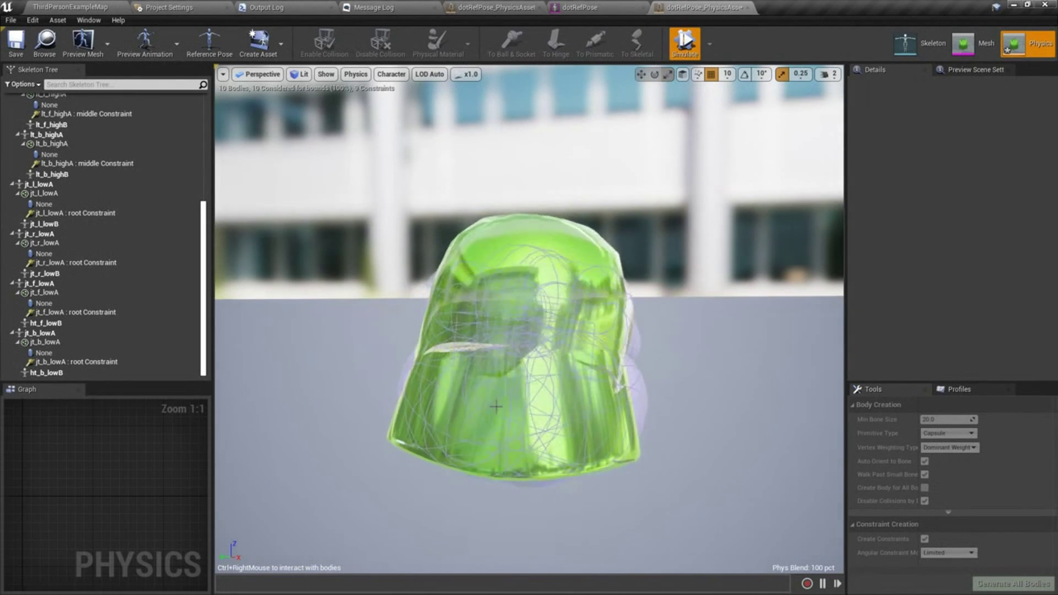
ctrl+right_drag(447, 358, 290, 352)
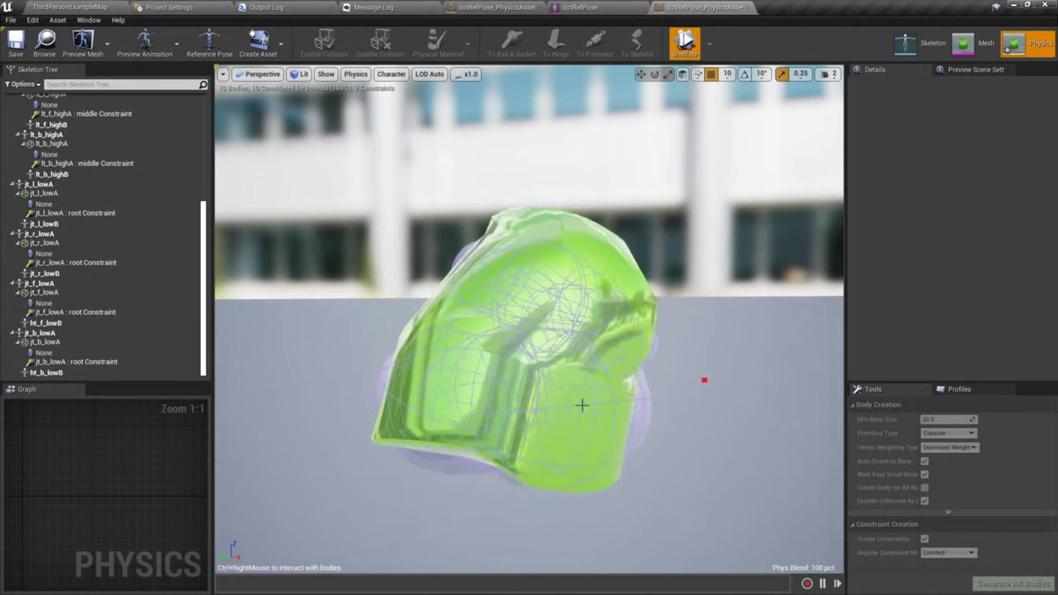